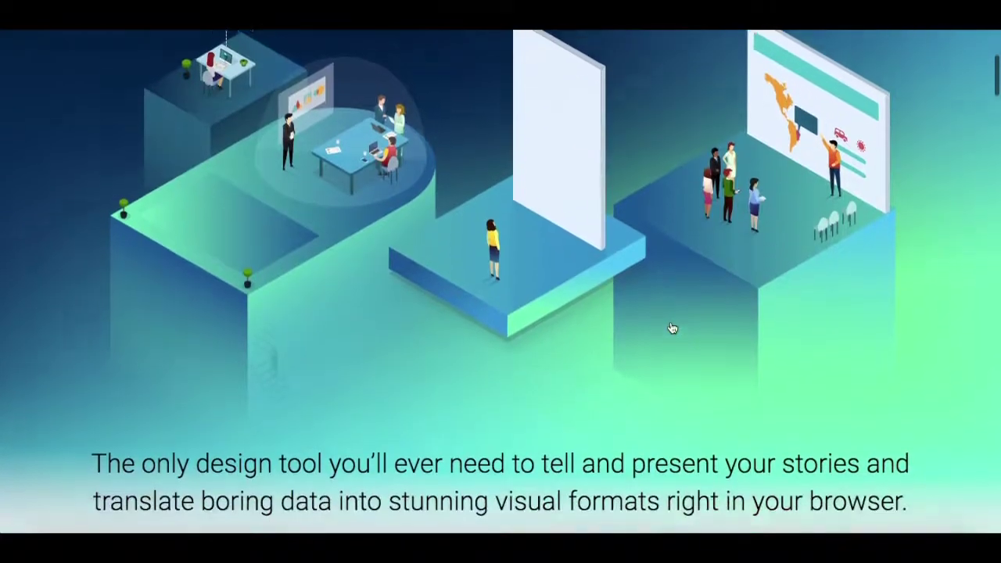
Look over the Visme home page's introduction, sample designs and customer testimonial.
scroll(671, 329, "down", 2)
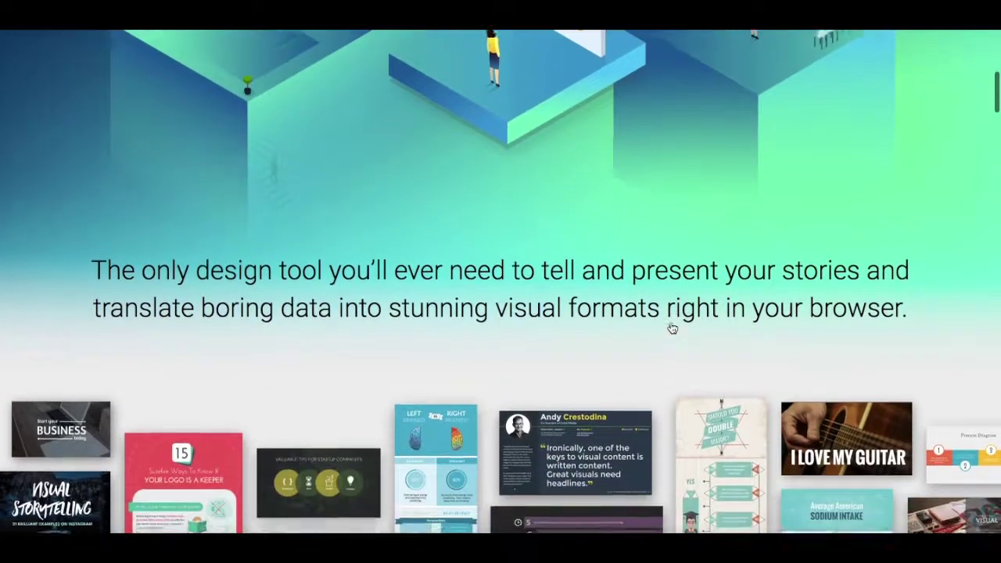
scroll(671, 328, "down", 3)
scroll(671, 328, "down", 3)
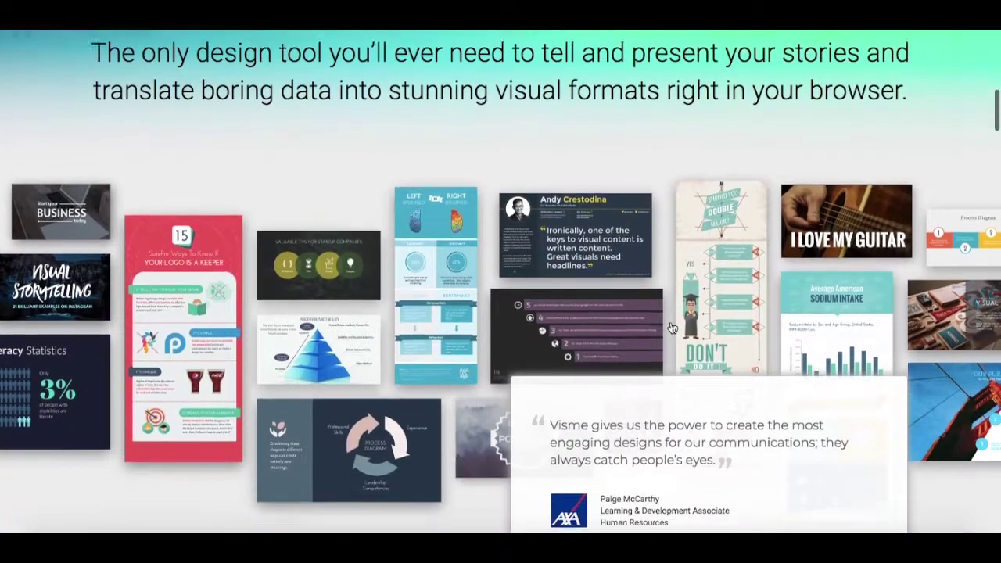
scroll(671, 328, "down", 4)
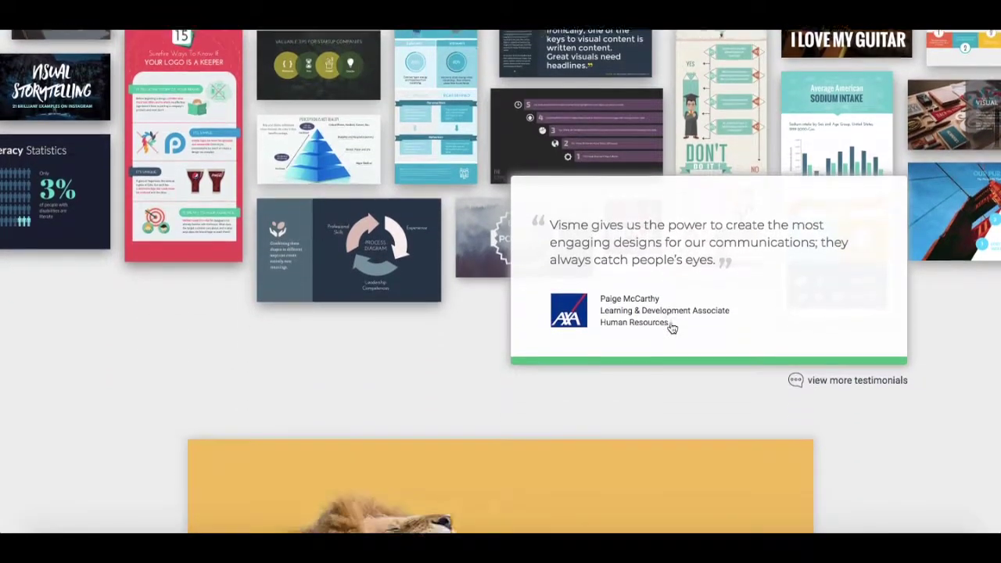
scroll(671, 328, "down", 2)
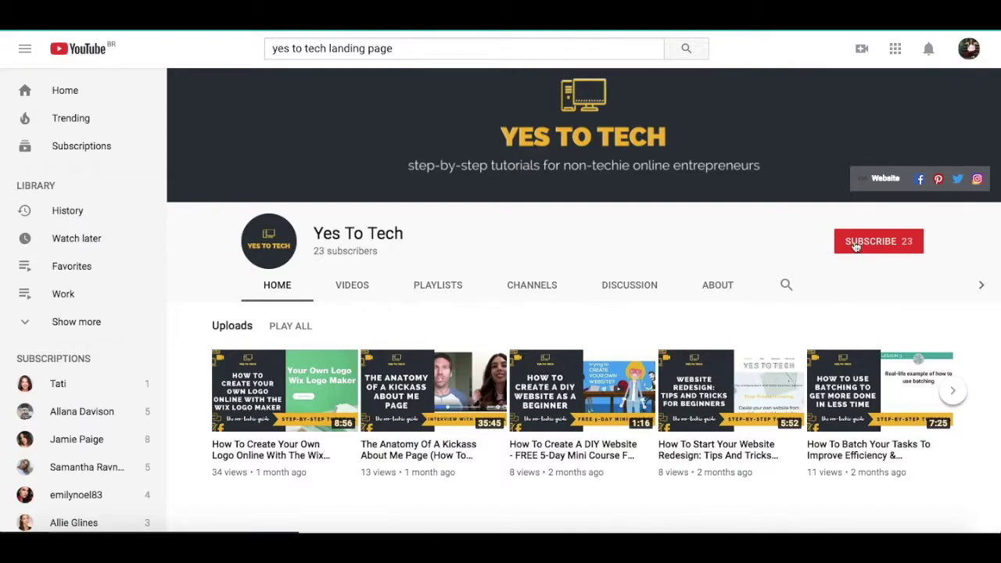
Switch to YouTube and subscribe to the Yes To Tech channel.
left_click(856, 247)
left_click(913, 244)
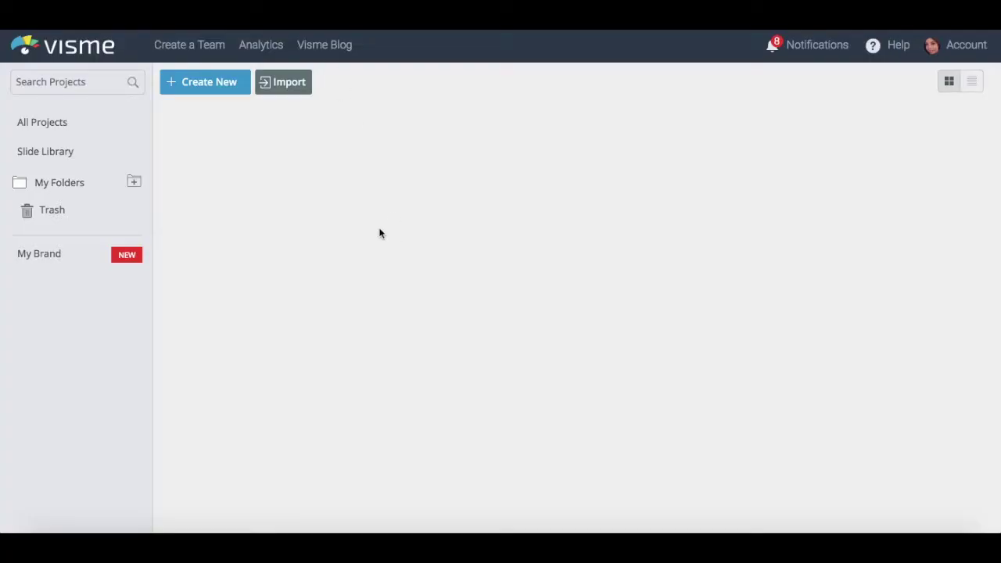
Switch to the Visme dashboard, start a new project and look over the ready-to-use presentation slide libraries.
left_click(229, 89)
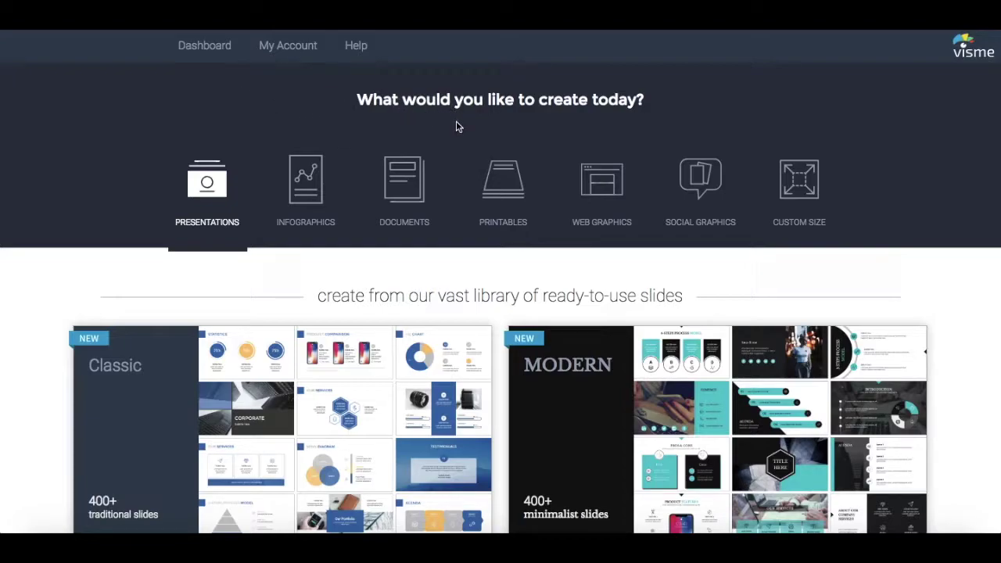
scroll(458, 125, "down", 1)
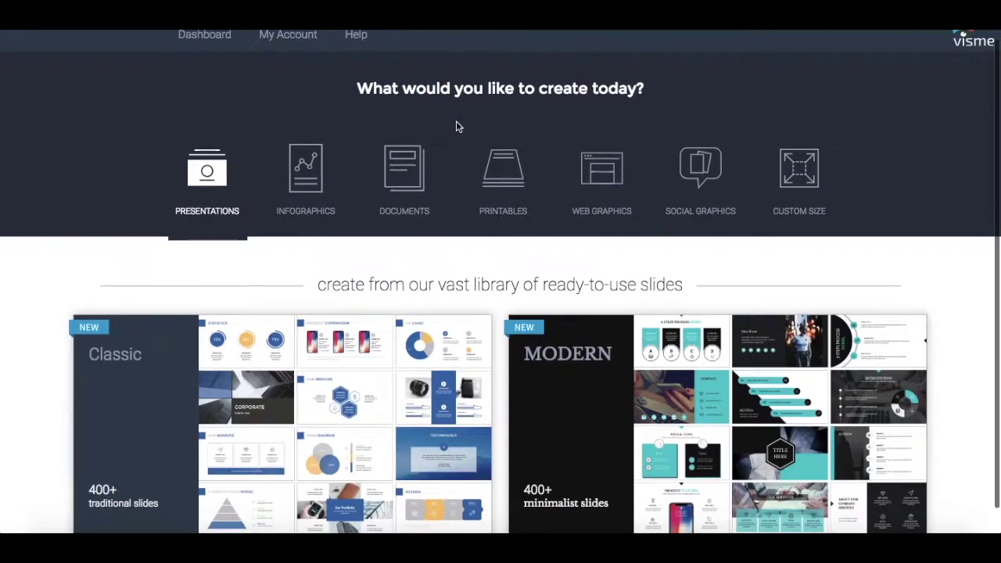
scroll(458, 125, "down", 2)
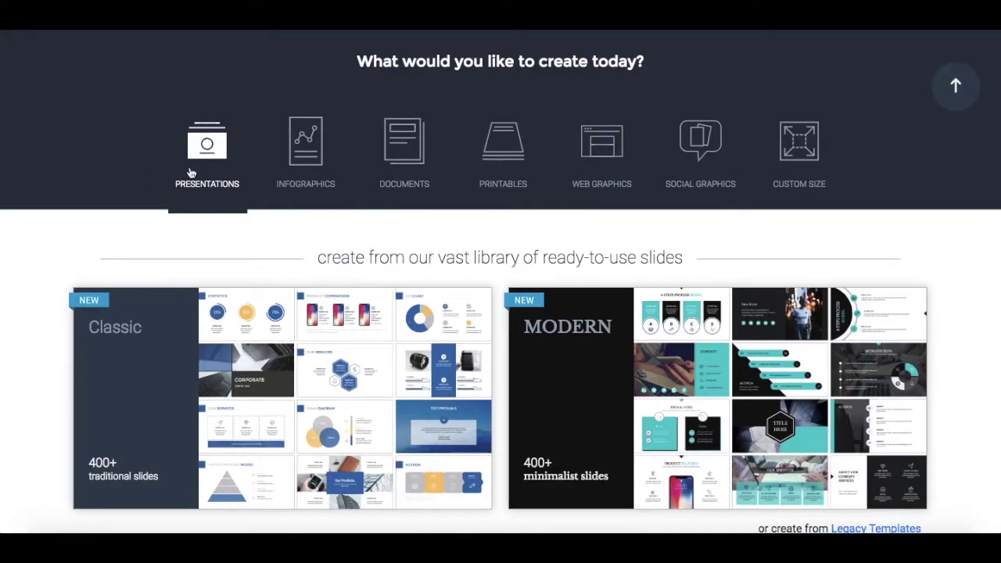
Examine the Infographics, Documents, Printables, Web Graphics, Social Graphics and Custom Size project types in turn.
left_click(290, 160)
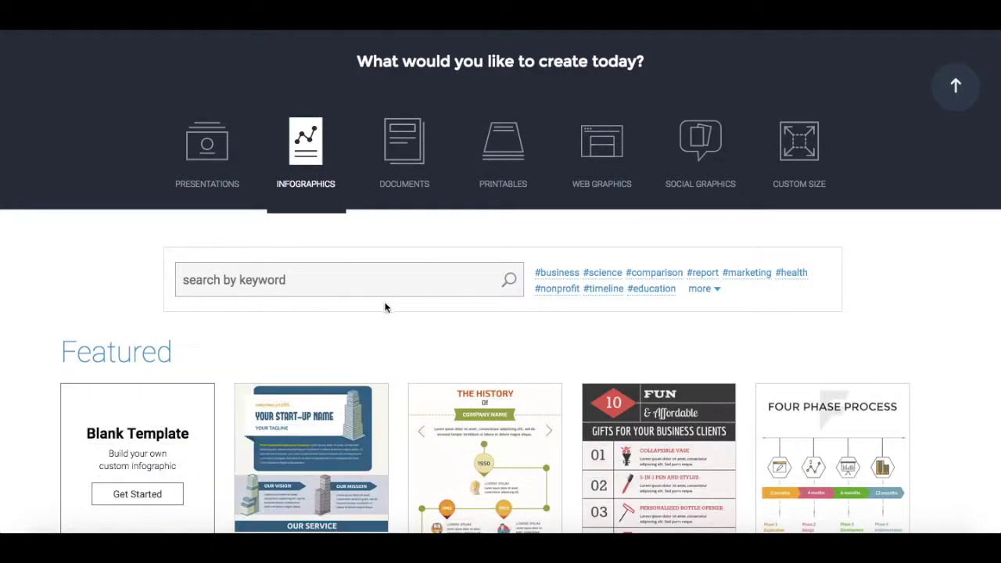
scroll(386, 308, "down", 3)
scroll(386, 309, "up", 1)
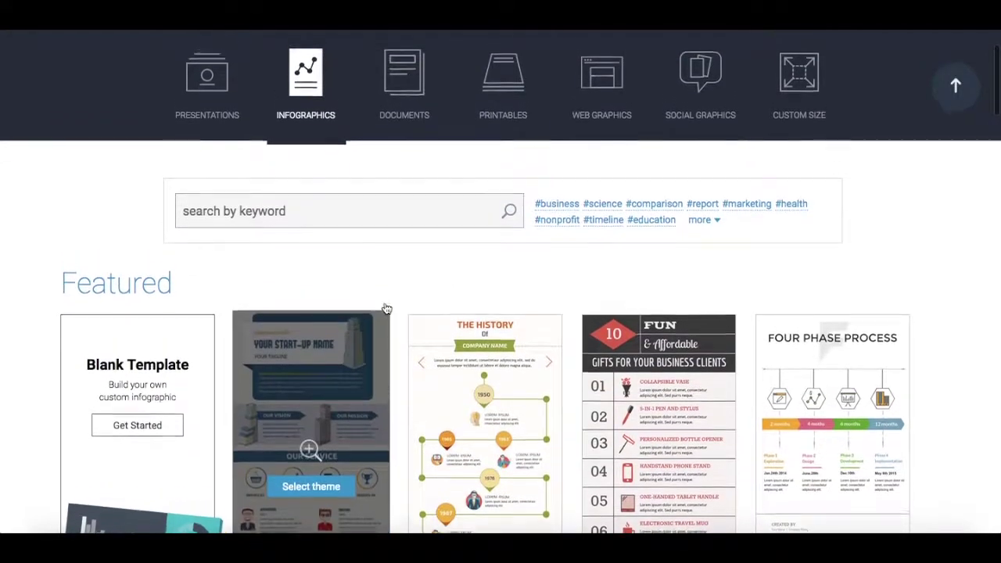
left_click(403, 104)
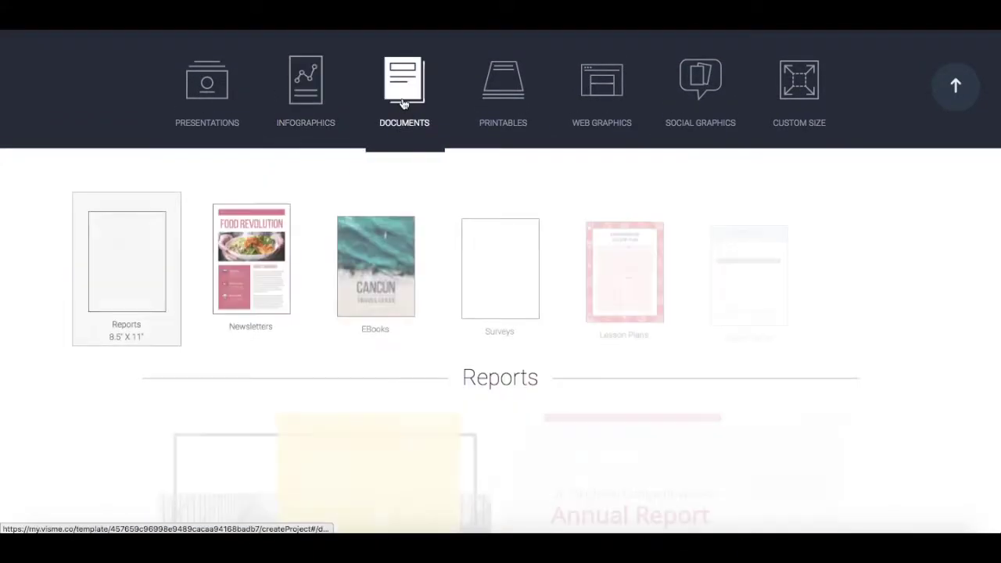
scroll(438, 184, "up", 1)
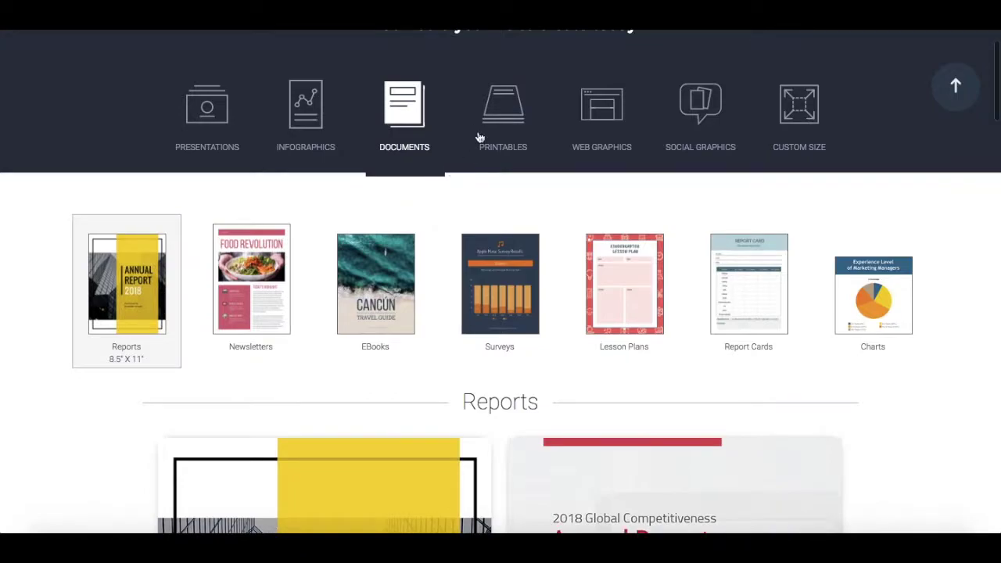
left_click(503, 139)
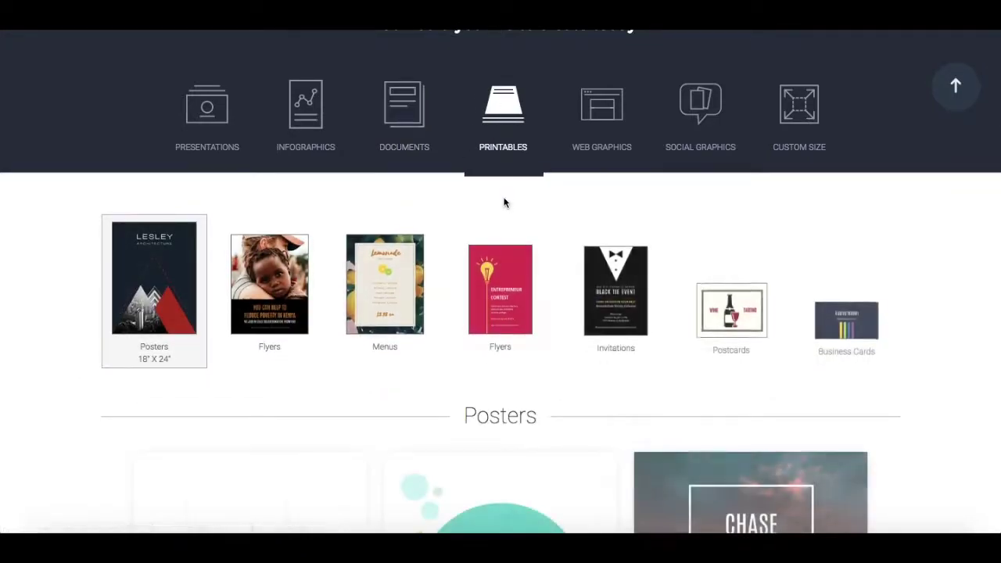
left_click(607, 131)
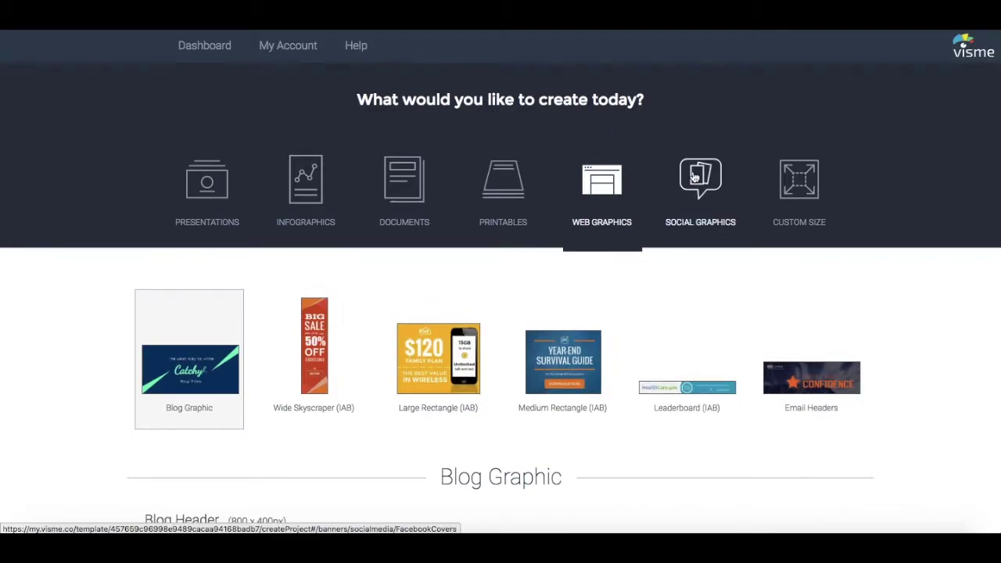
left_click(695, 177)
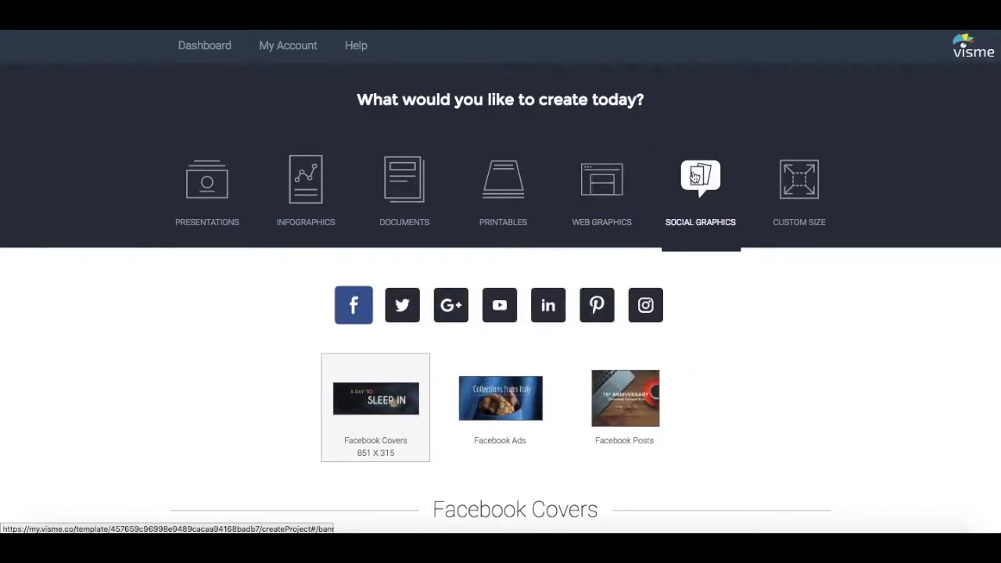
left_click(799, 179)
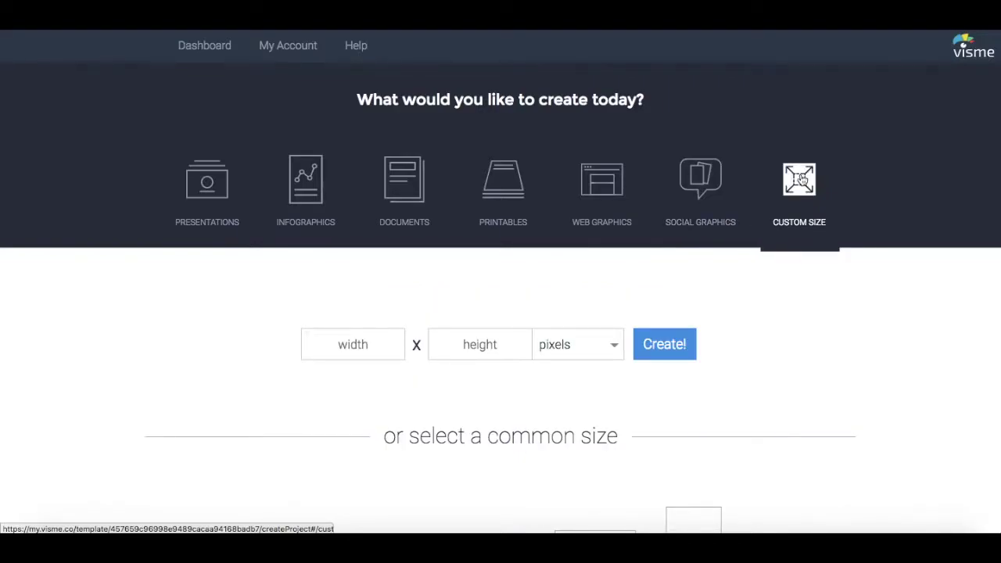
Create a presentation from the Modern slide library and dismiss the editor's welcome message.
left_click(222, 176)
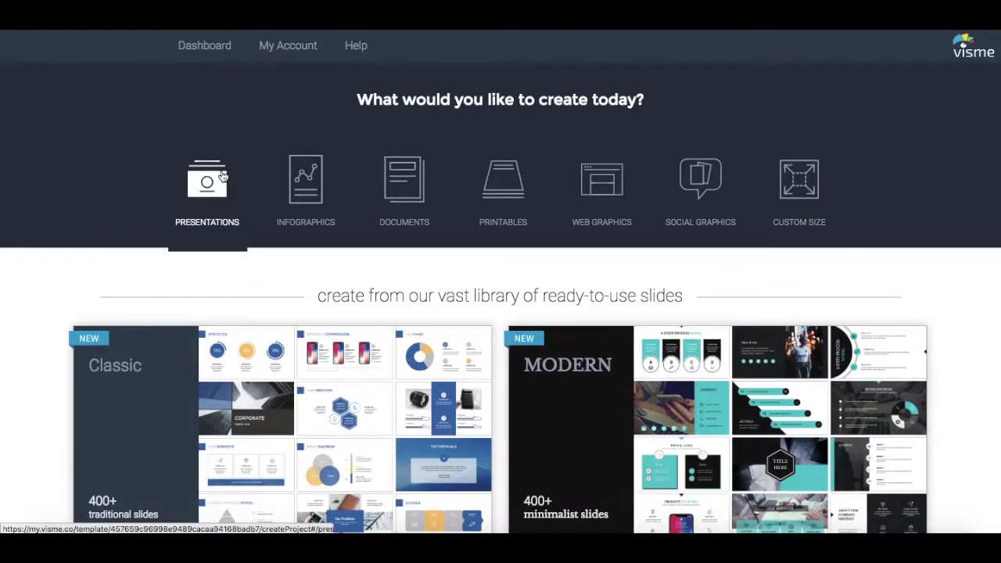
scroll(586, 293, "down", 1)
left_click(657, 335)
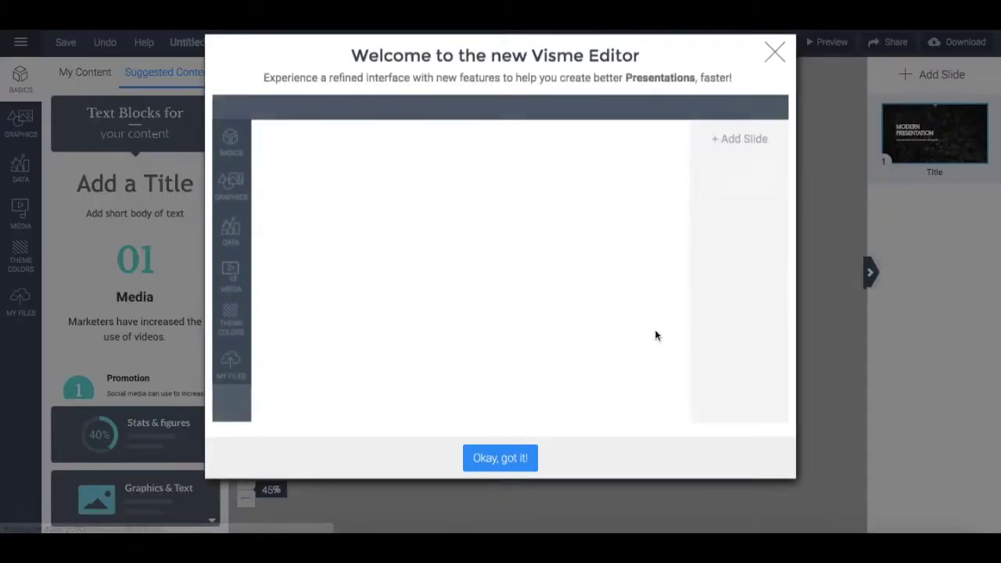
left_click(500, 459)
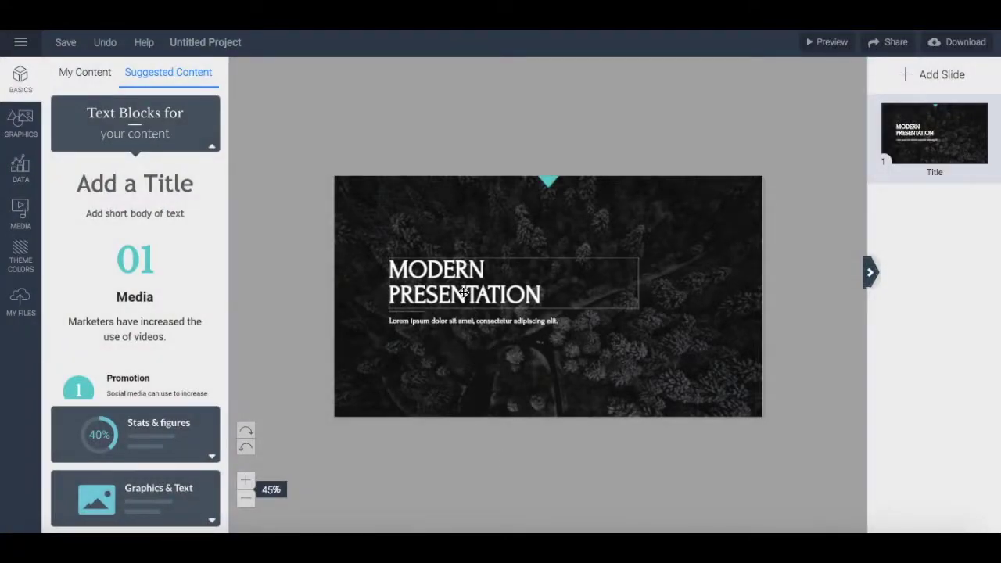
Select the title slide's heading, subtitle, background and teal triangle in turn to examine their editing options.
left_click(460, 287)
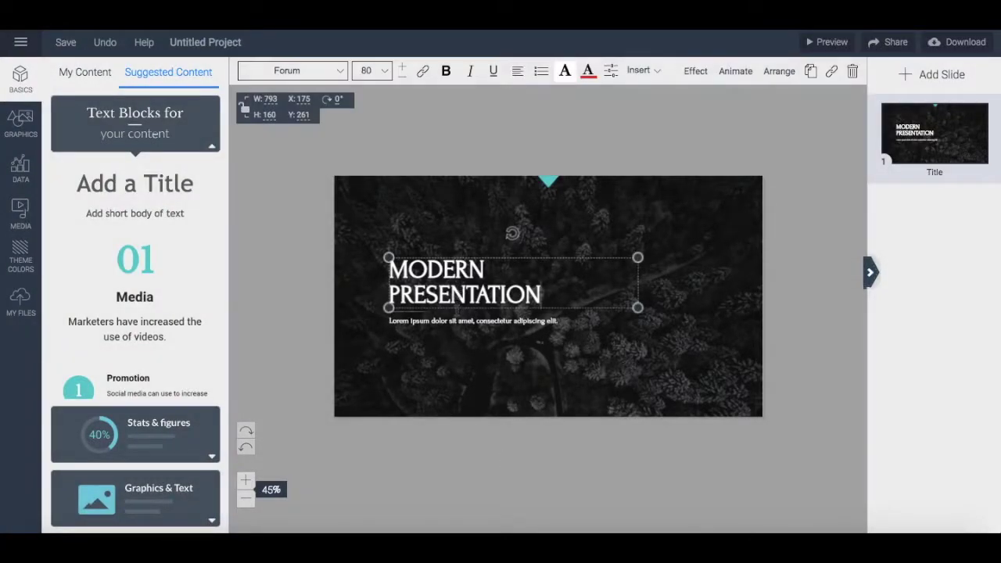
left_click(458, 321)
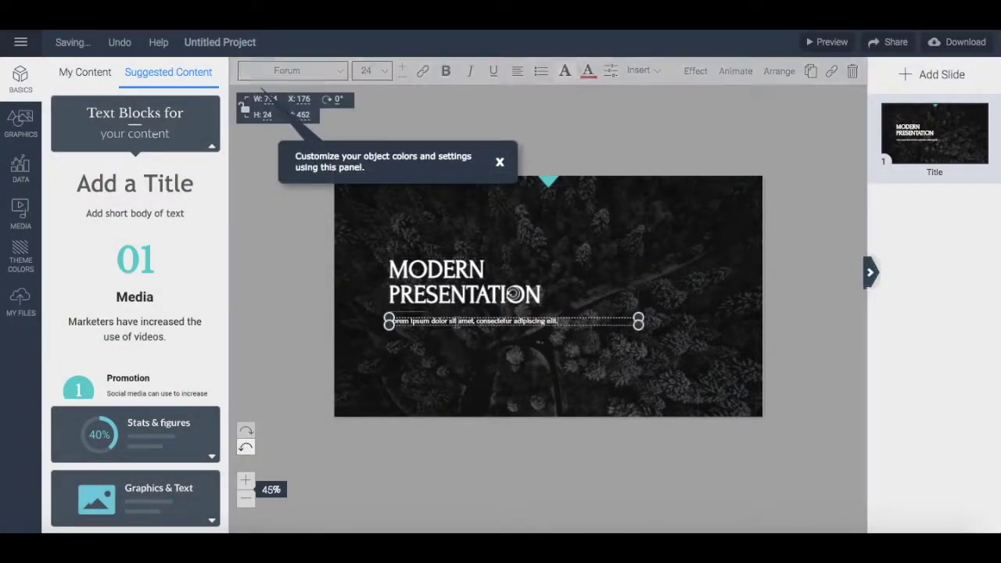
left_click(582, 216)
left_click(500, 286)
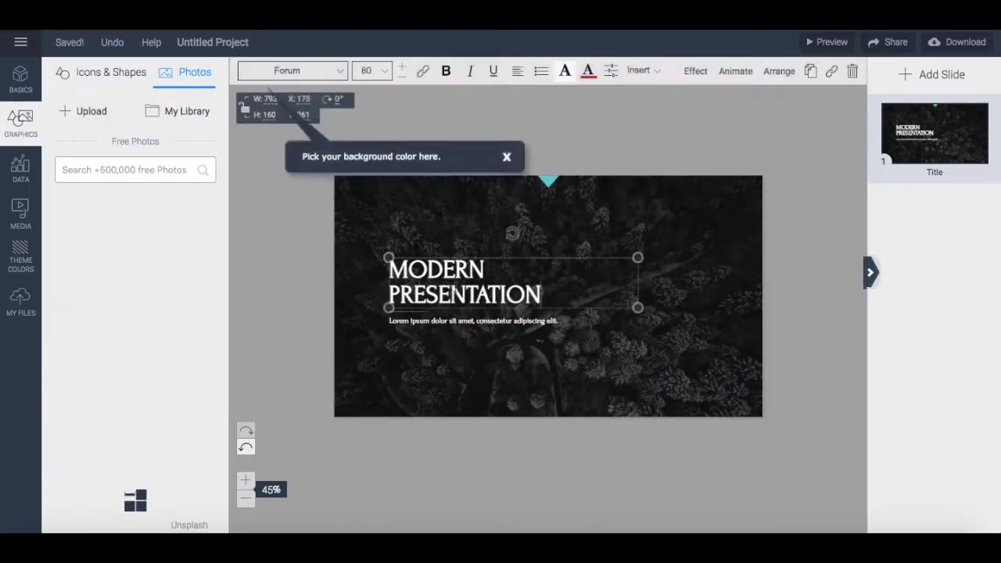
left_click(552, 182)
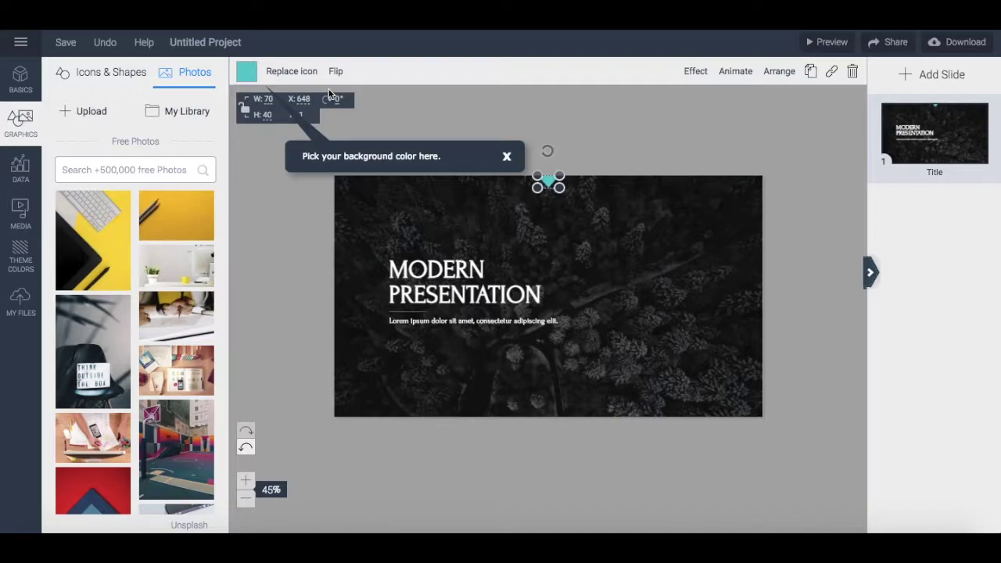
Open the template library for adding a slide and look through its slide categories.
left_click(916, 81)
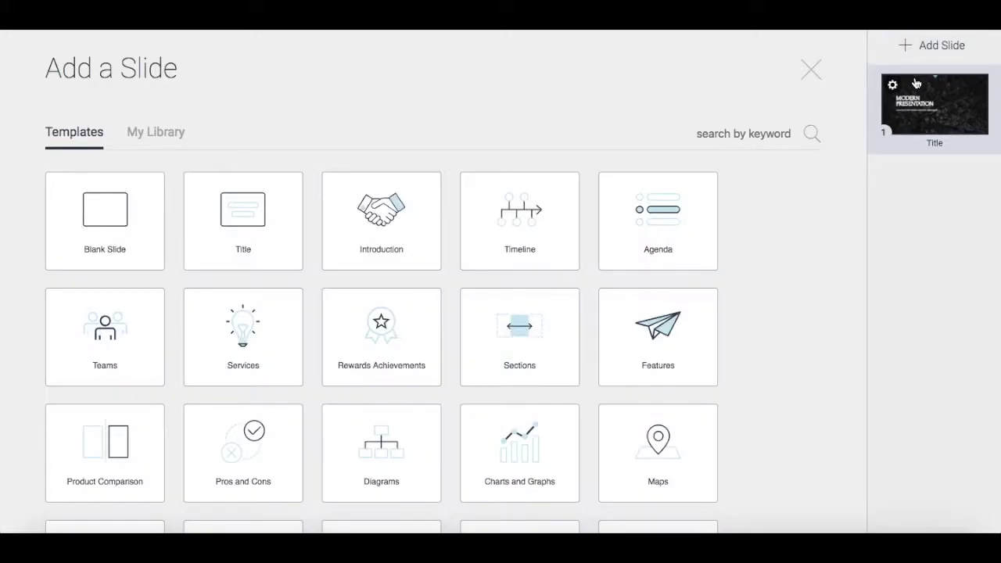
scroll(787, 197, "down", 4)
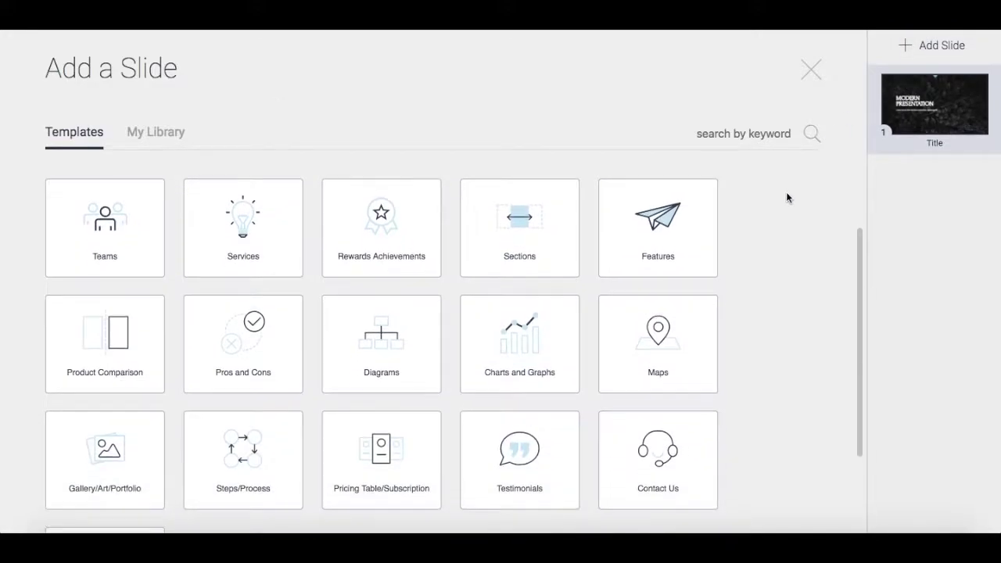
scroll(786, 197, "up", 4)
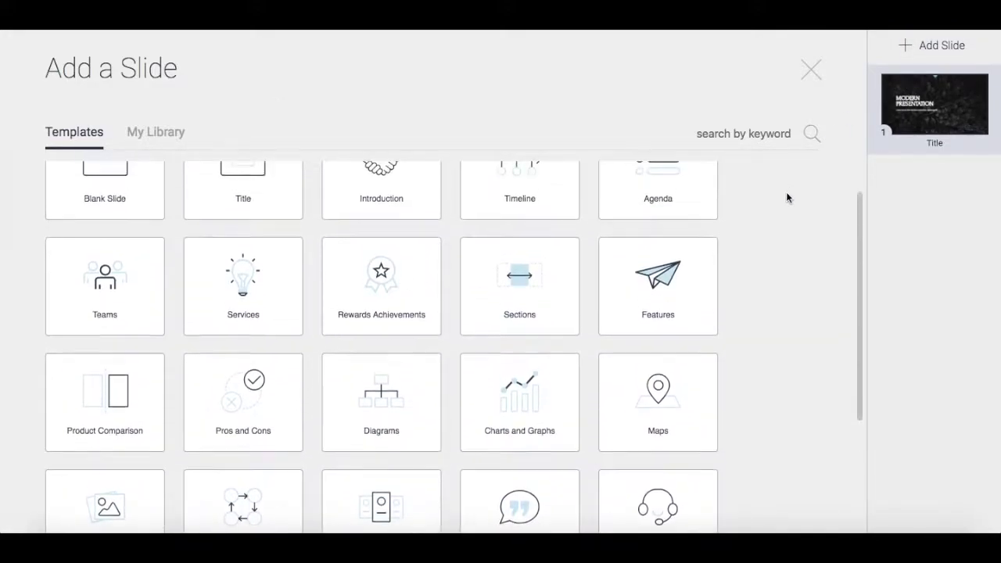
scroll(786, 197, "up", 1)
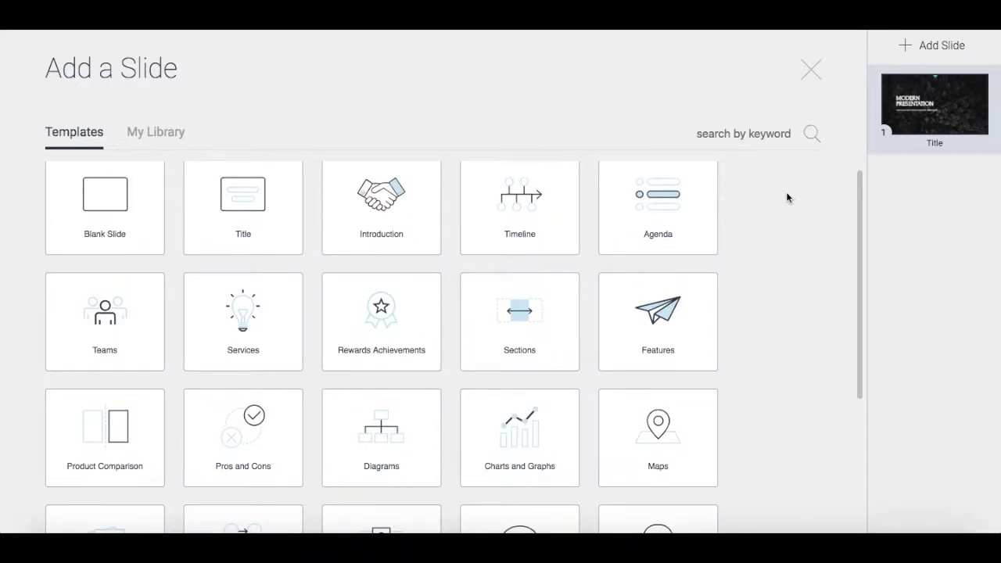
Examine the slide layouts offered in the Introduction, Timeline and Sections template categories.
left_click(411, 219)
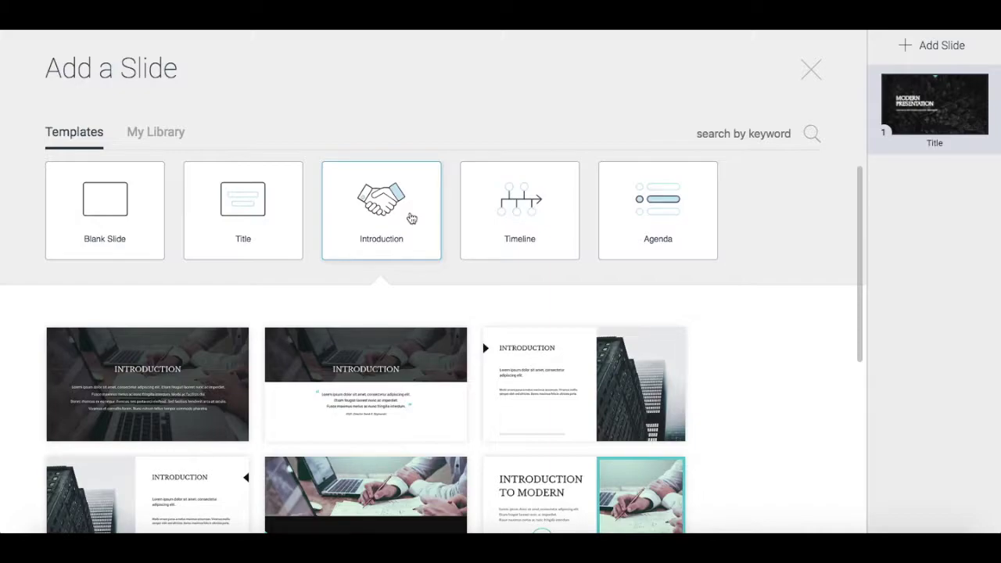
left_click(411, 219)
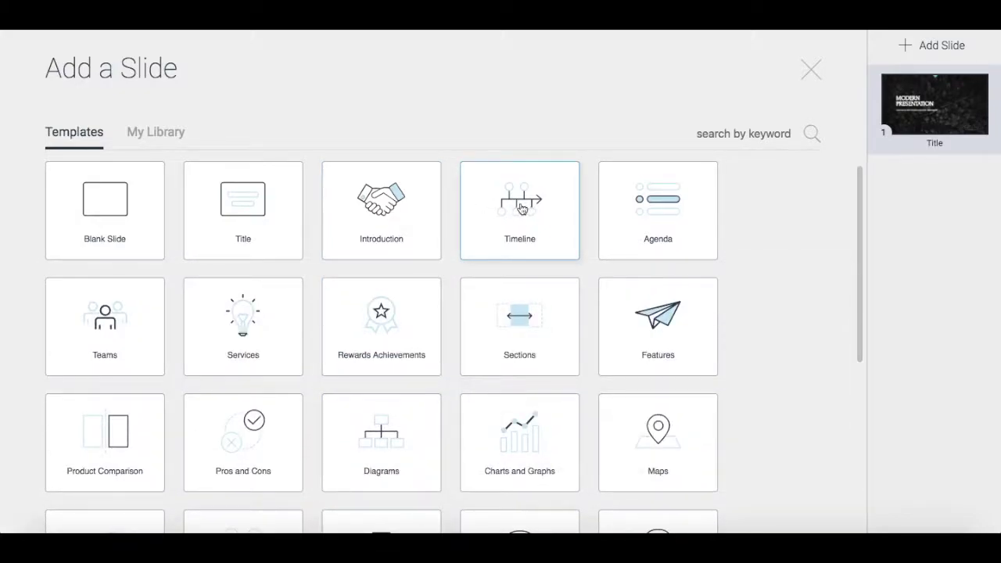
left_click(520, 207)
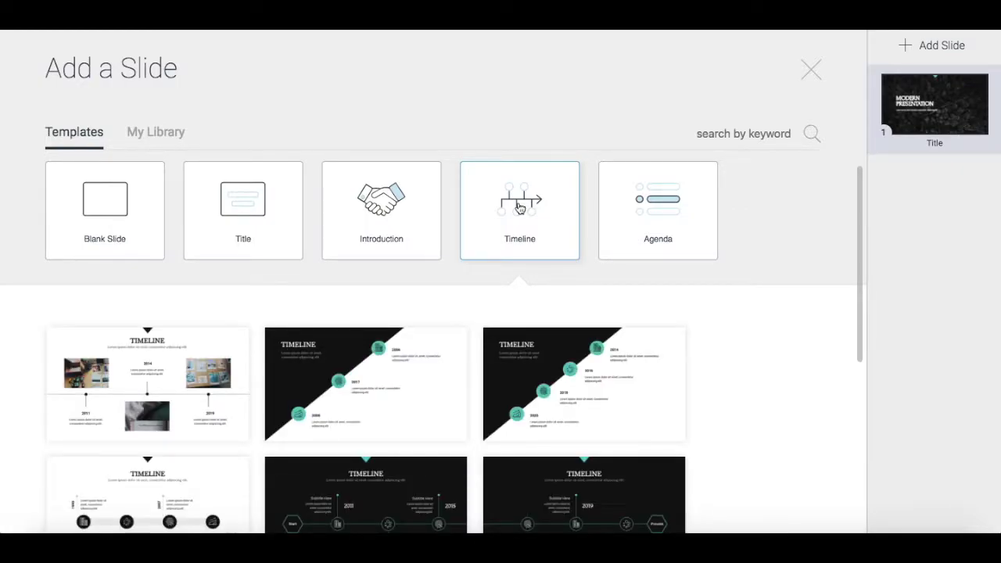
scroll(514, 261, "down", 1)
scroll(514, 258, "up", 1)
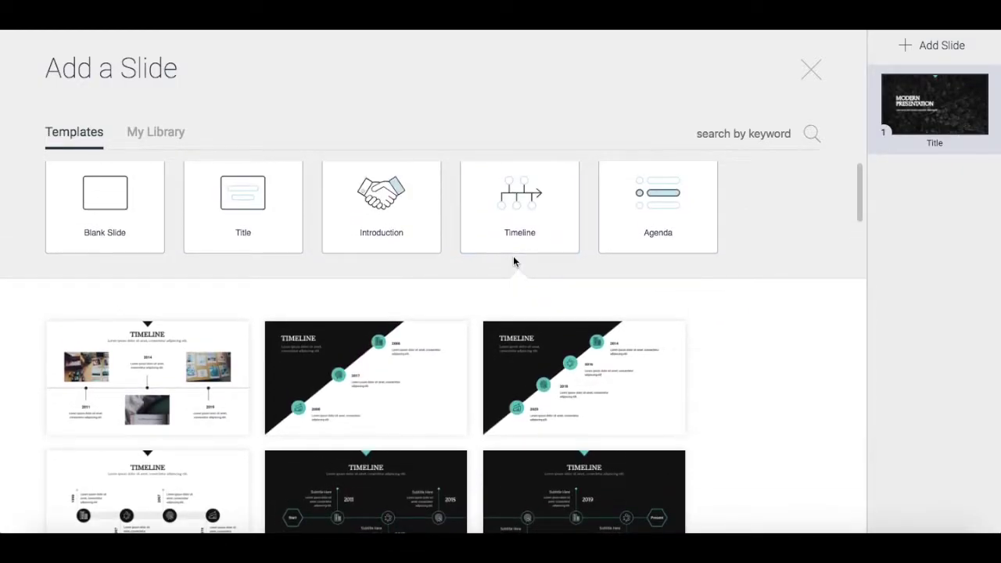
left_click(520, 213)
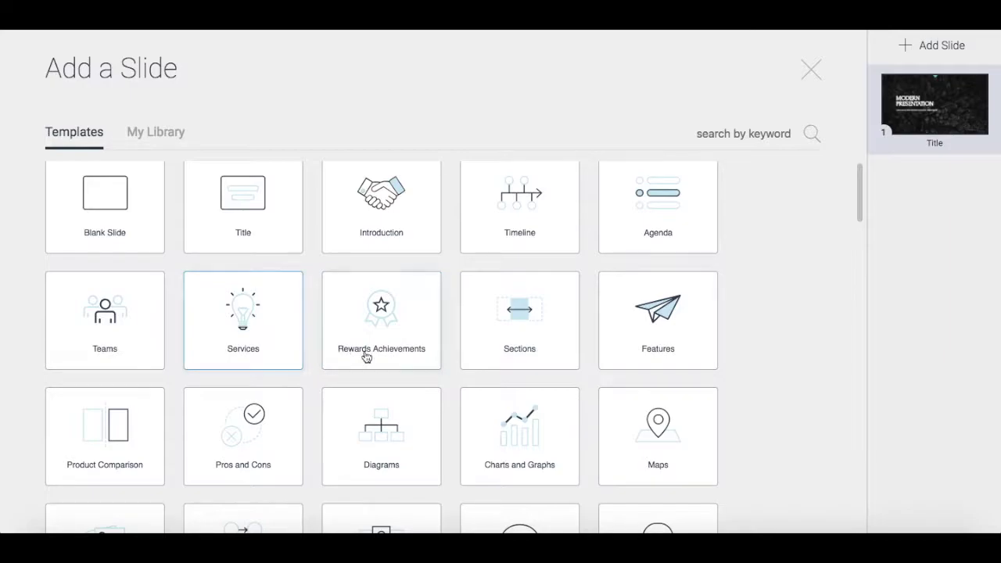
left_click(503, 340)
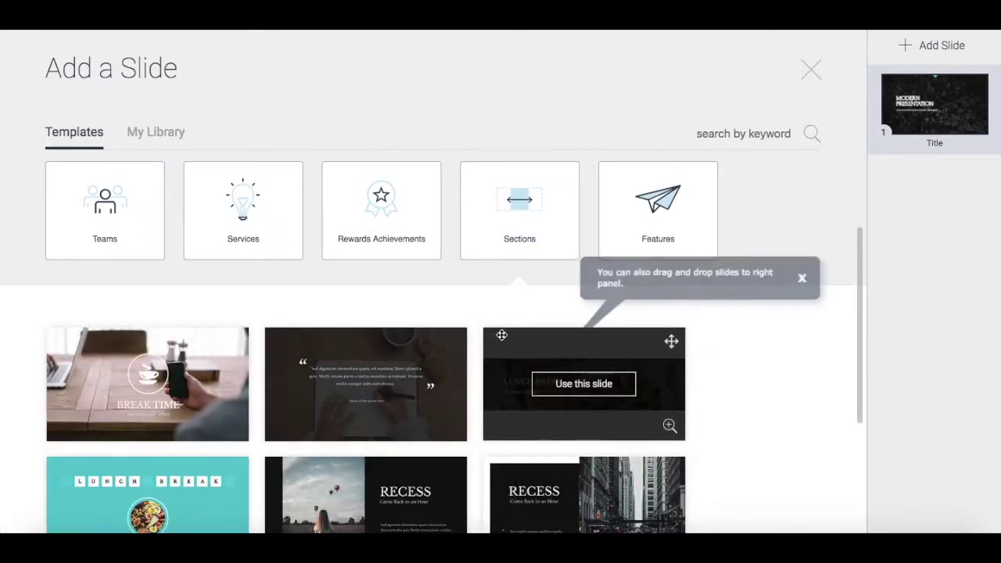
scroll(501, 335, "down", 2)
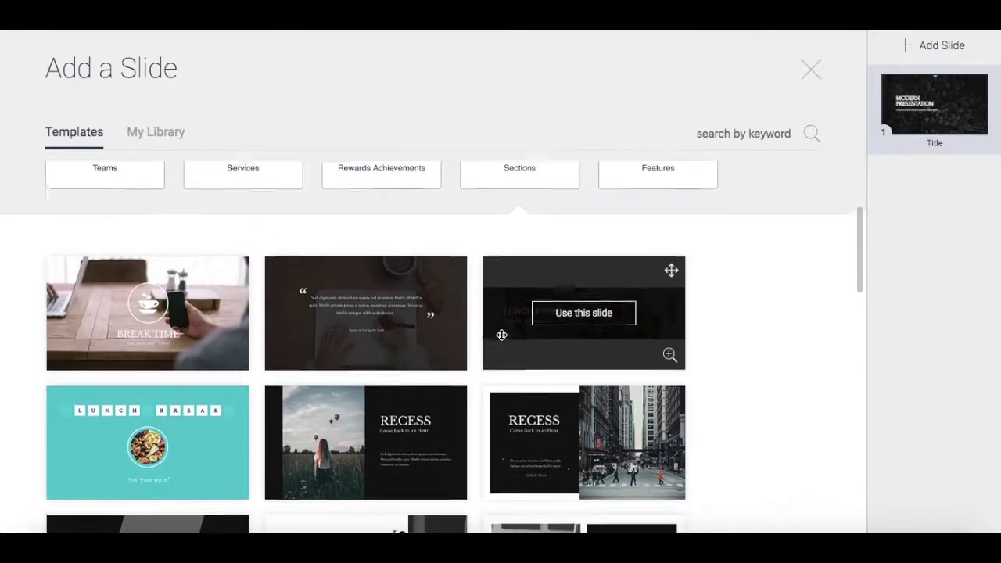
scroll(501, 335, "up", 2)
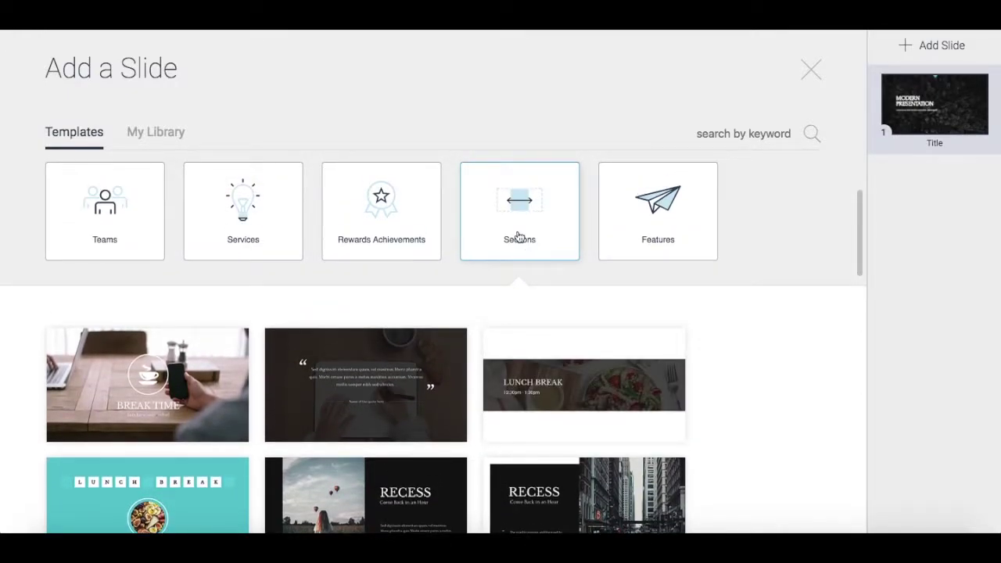
Examine the slide layouts offered in the Pricing Table/Subscription template category.
left_click(518, 237)
scroll(488, 293, "down", 2)
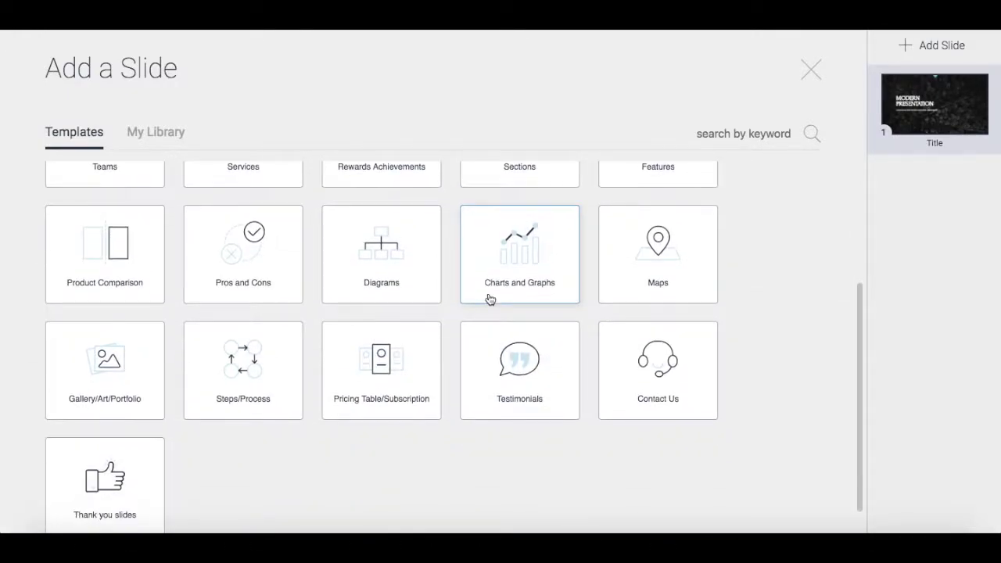
left_click(399, 371)
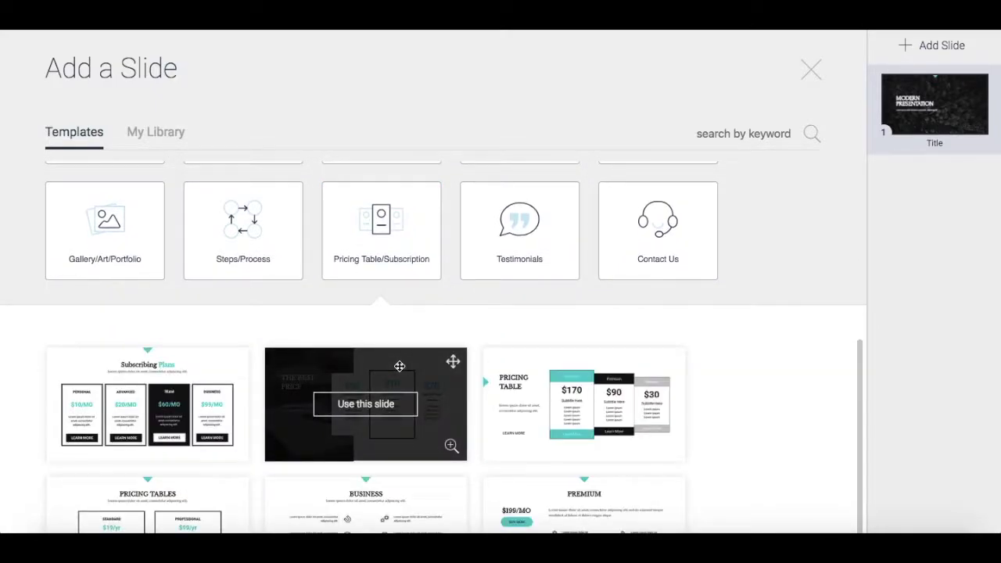
scroll(400, 366, "down", 2)
scroll(400, 366, "up", 2)
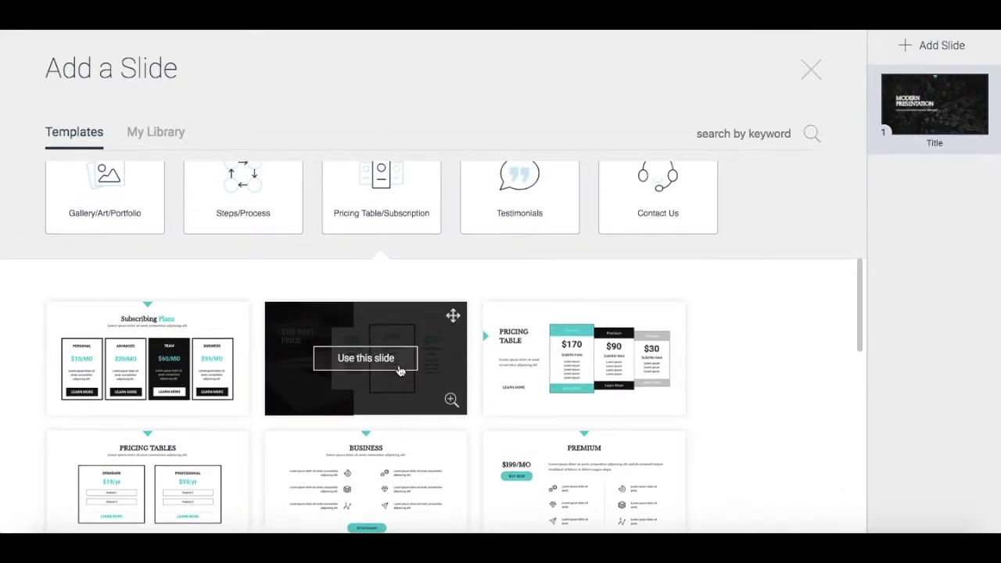
left_click(394, 237)
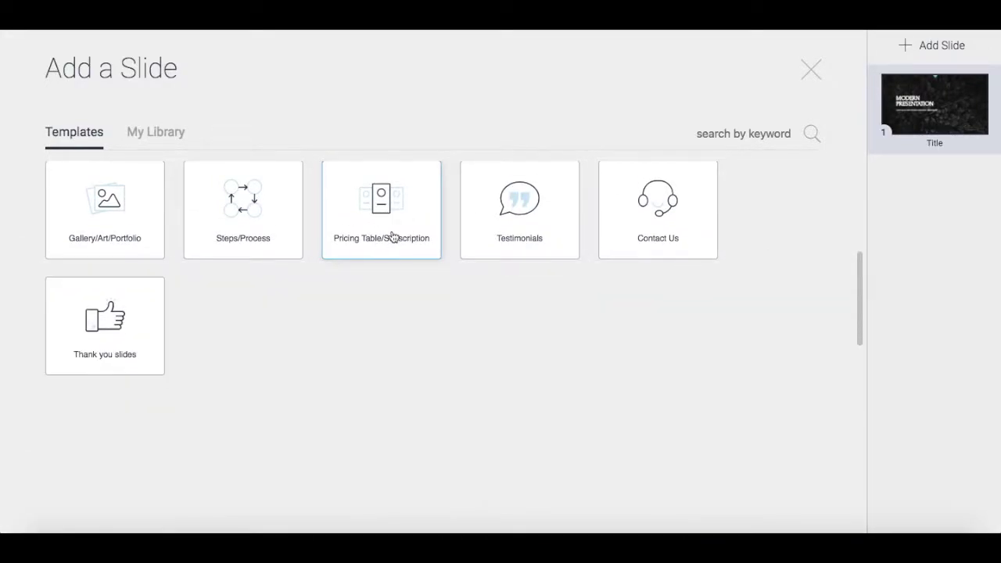
Add the Testimonials slide with the teal "The road to success and the road to failure" quote beside a laptop photo.
left_click(506, 242)
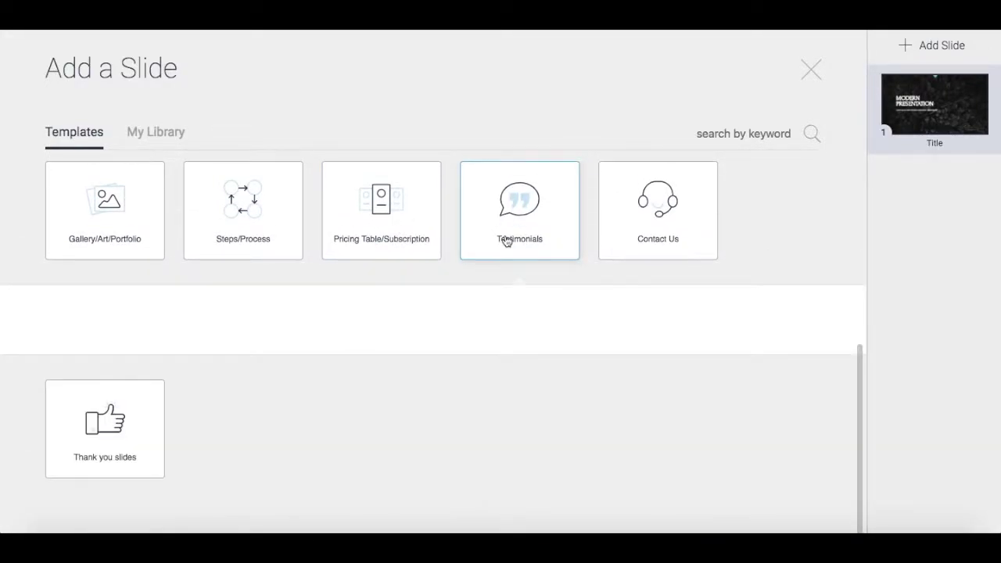
scroll(494, 297, "down", 4)
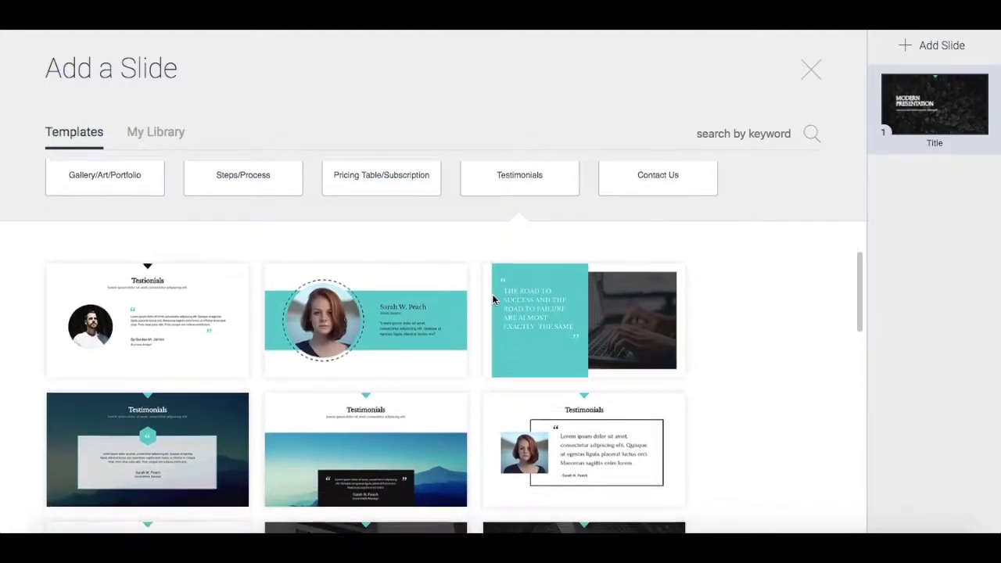
scroll(493, 297, "up", 3)
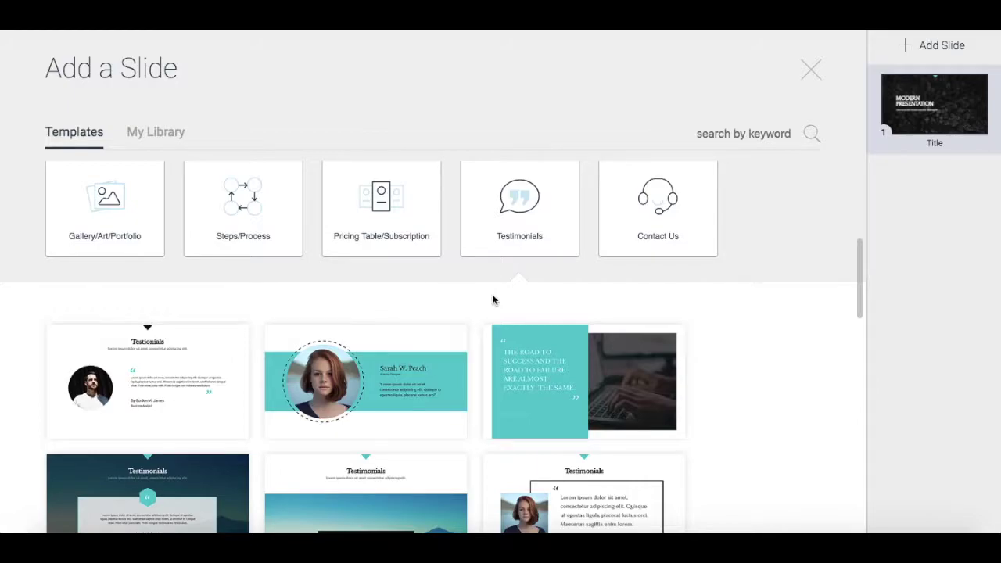
scroll(493, 300, "down", 1)
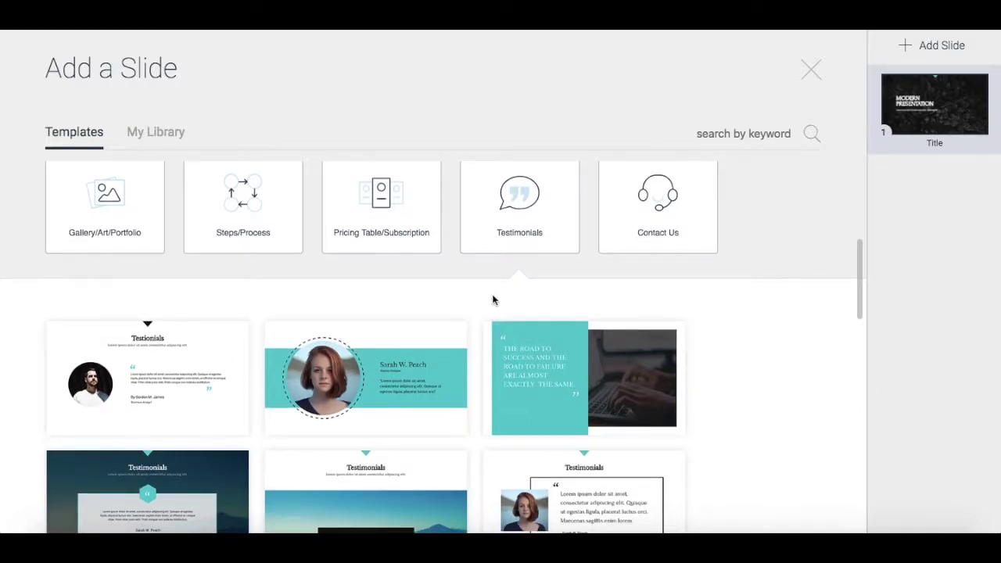
mouse_move(504, 321)
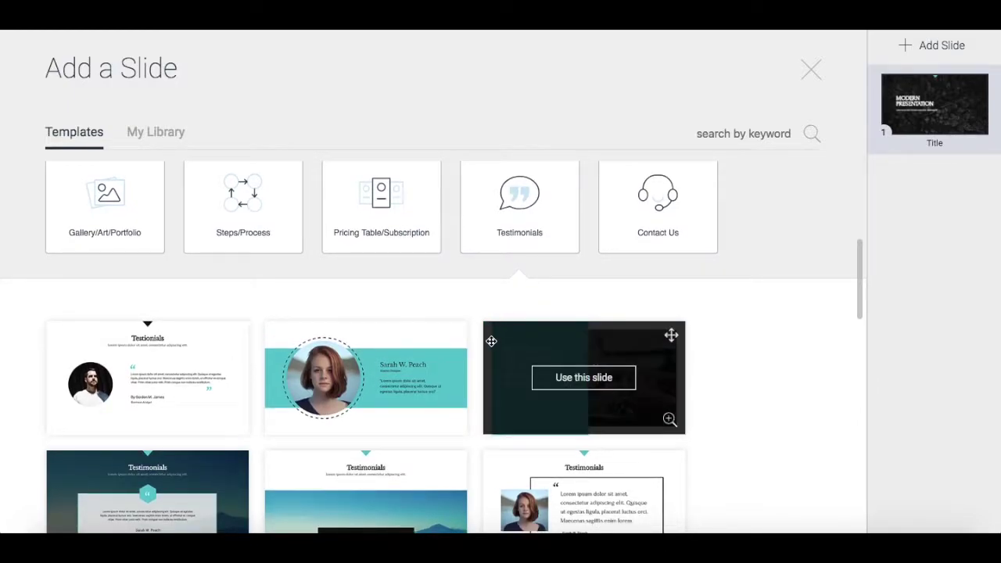
left_click(558, 381)
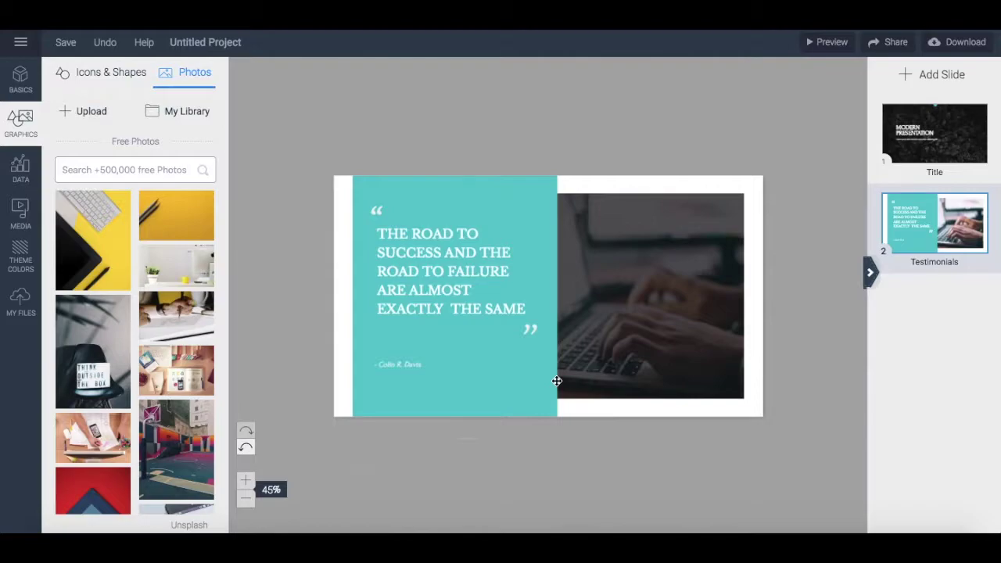
Select the new testimonial slide's teal panel, laptop photo and attribution text in turn to examine their editing options.
left_click(516, 381)
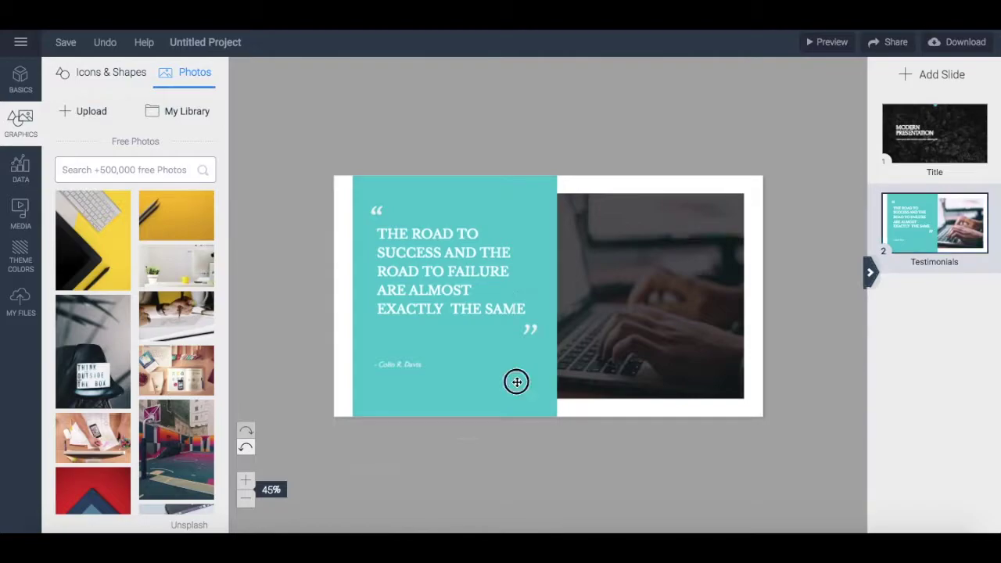
left_click(610, 364)
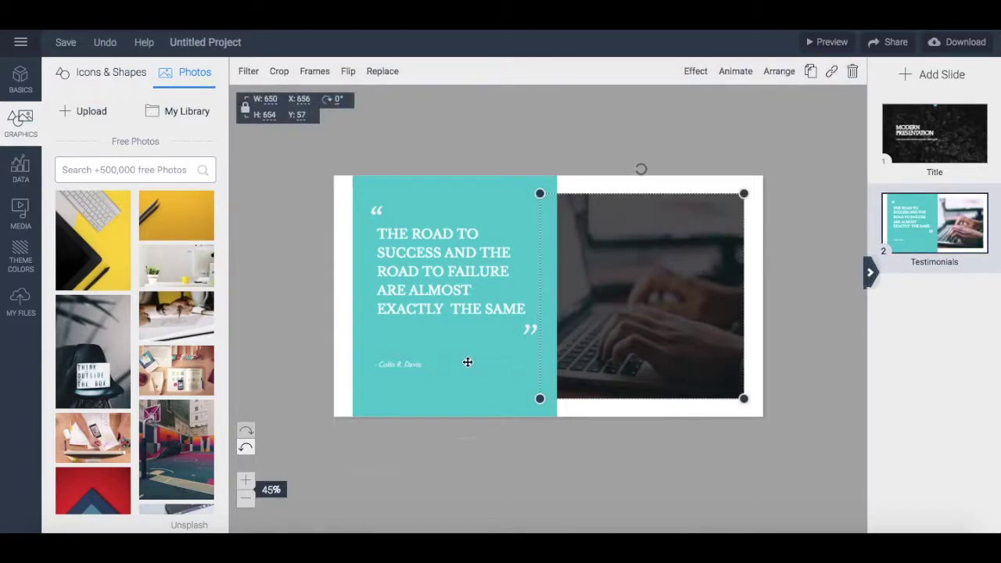
left_click(427, 372)
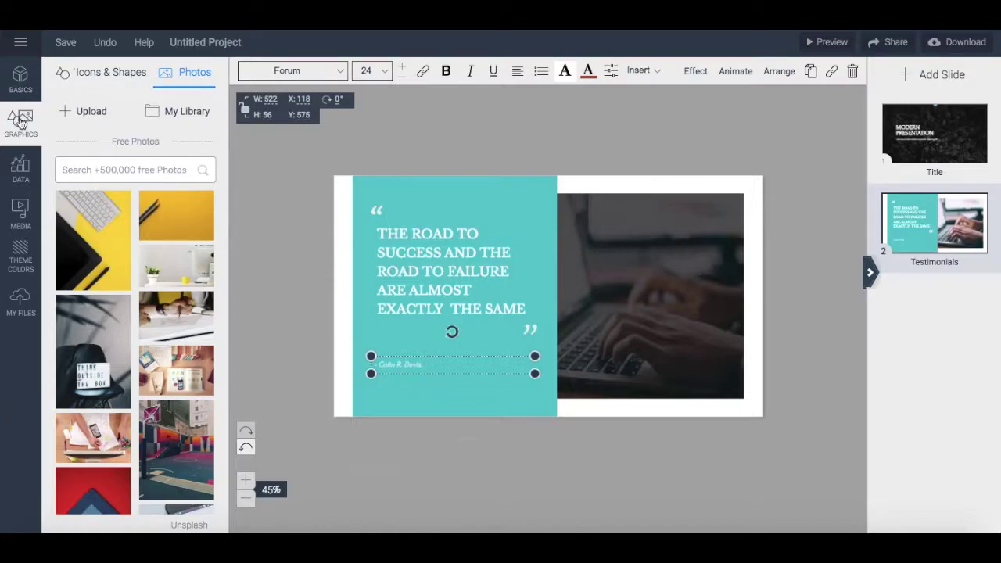
Look through the editor's Basics, Graphics, Data, Media, Theme Colors and My Files content, returning to Basics.
left_click(20, 85)
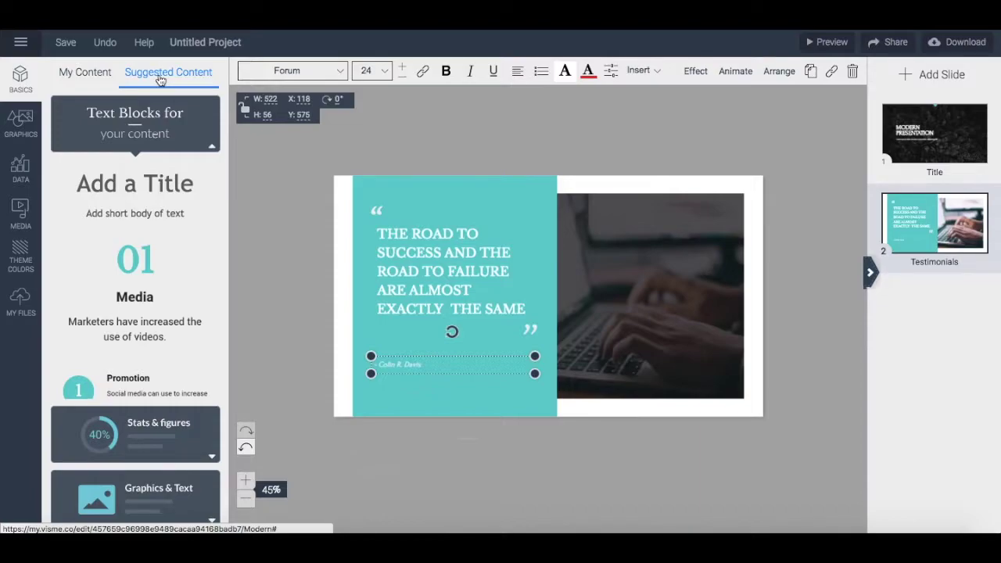
left_click(20, 124)
left_click(110, 75)
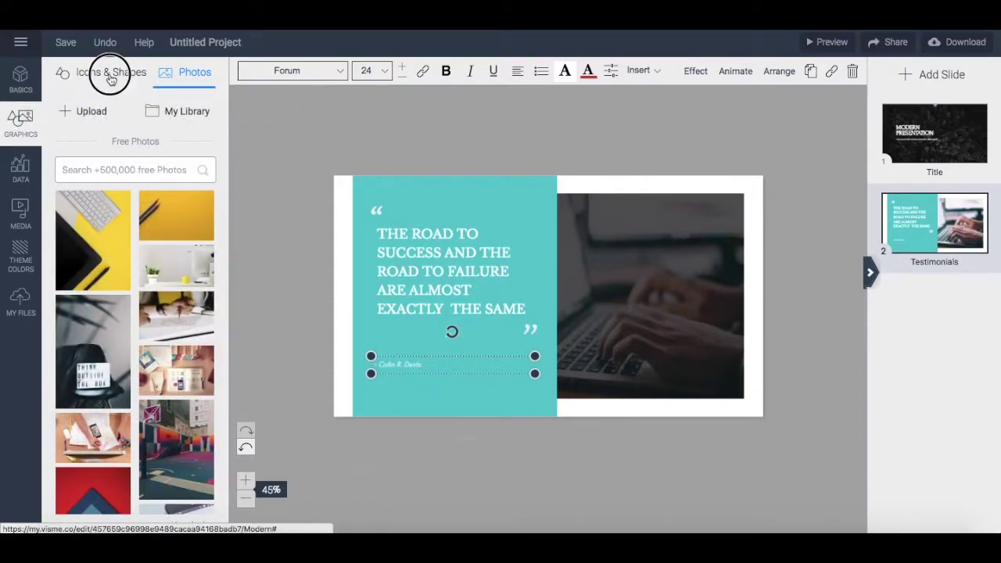
left_click(175, 75)
left_click(21, 179)
left_click(19, 212)
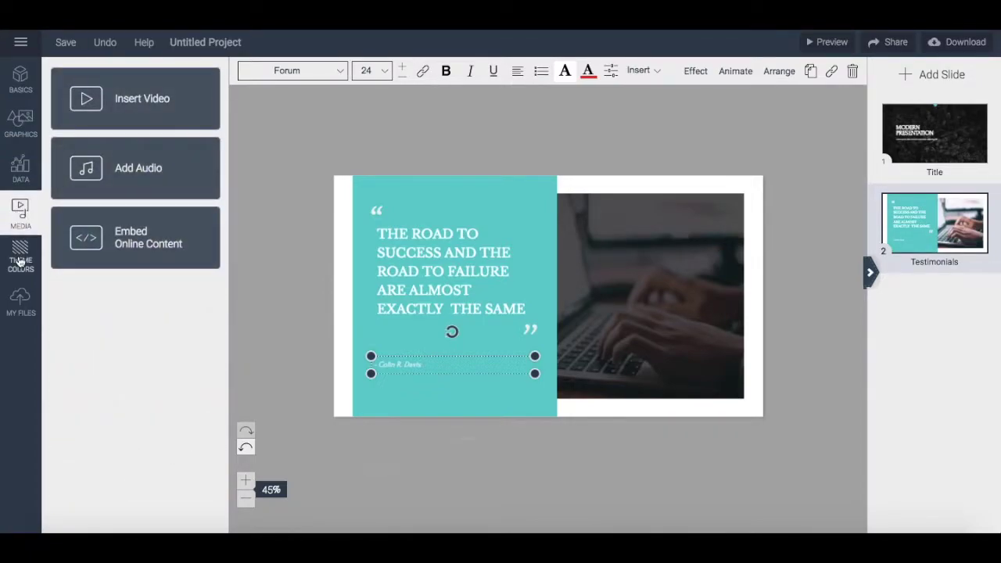
left_click(19, 261)
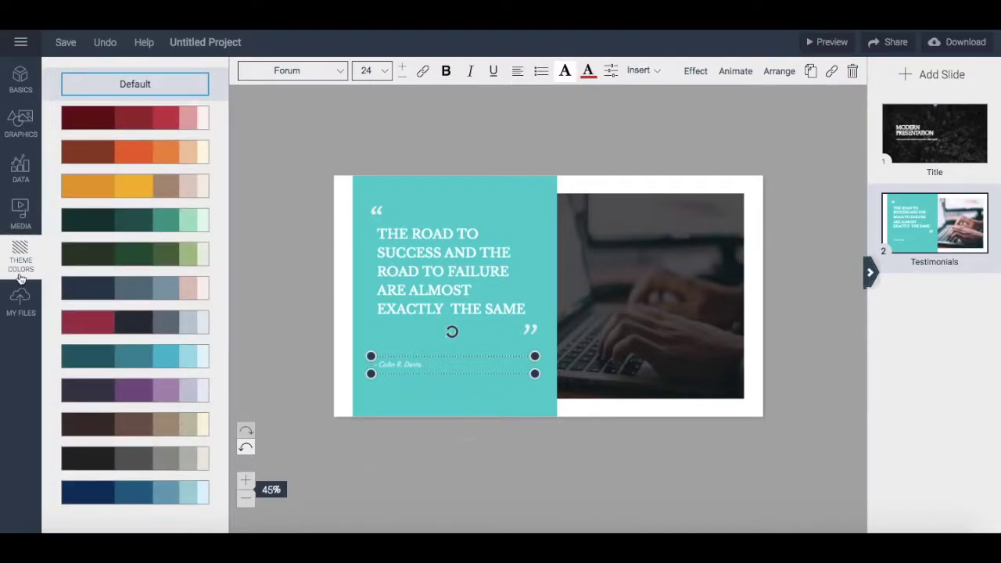
left_click(20, 305)
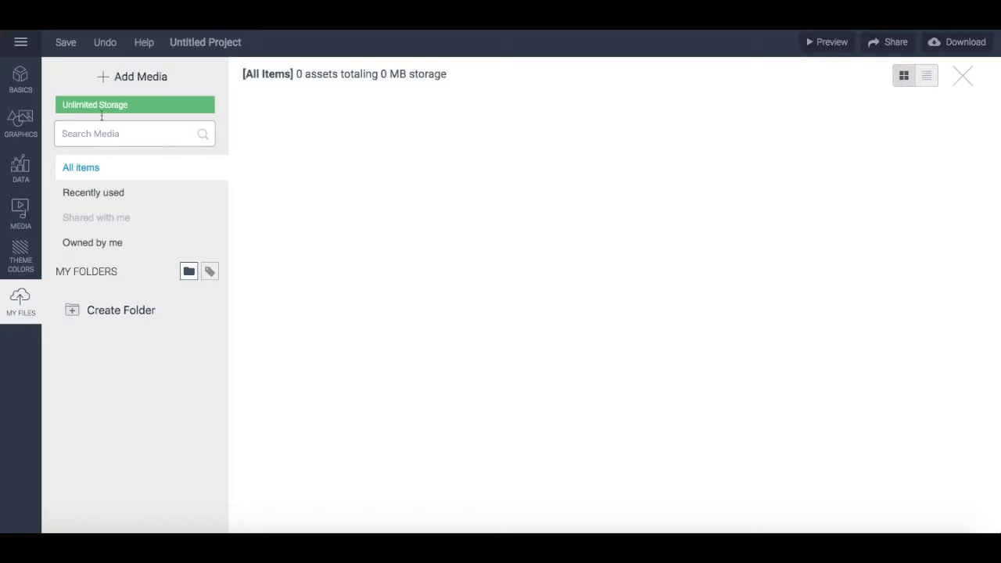
left_click(26, 83)
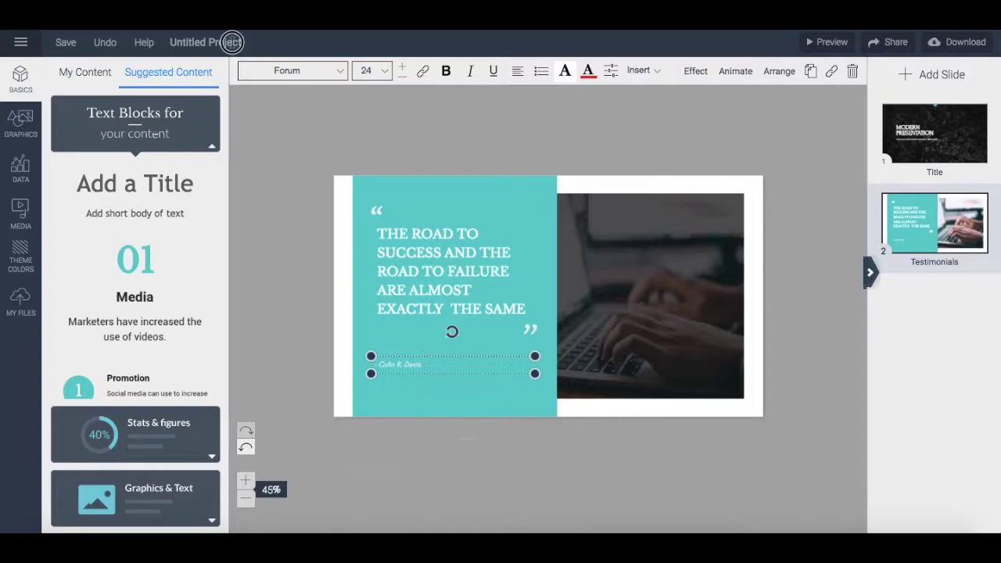
Rename the project as Presentation and download it as a PPTX document.
left_click(232, 42)
type("Presentation")
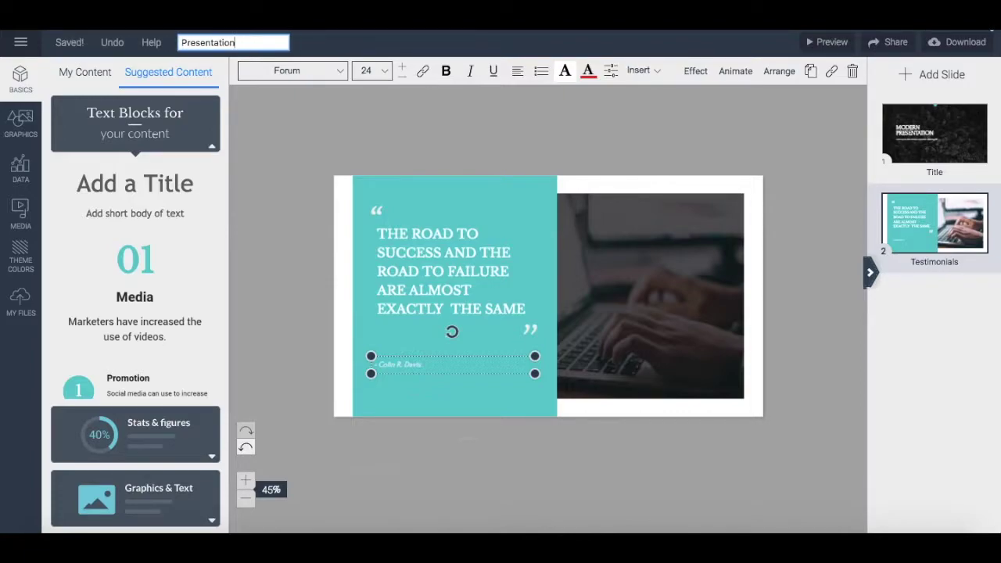
left_click(965, 42)
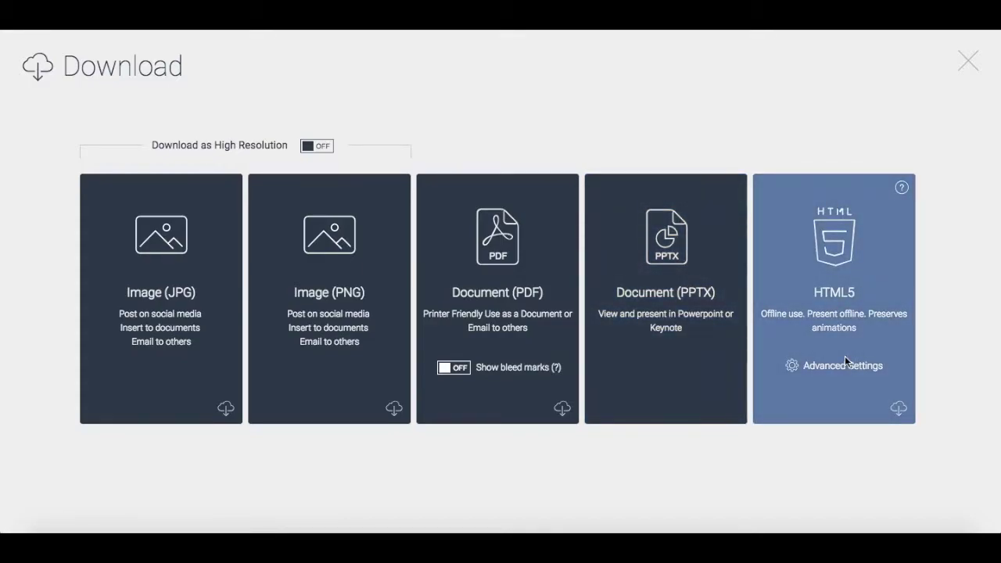
left_click(686, 369)
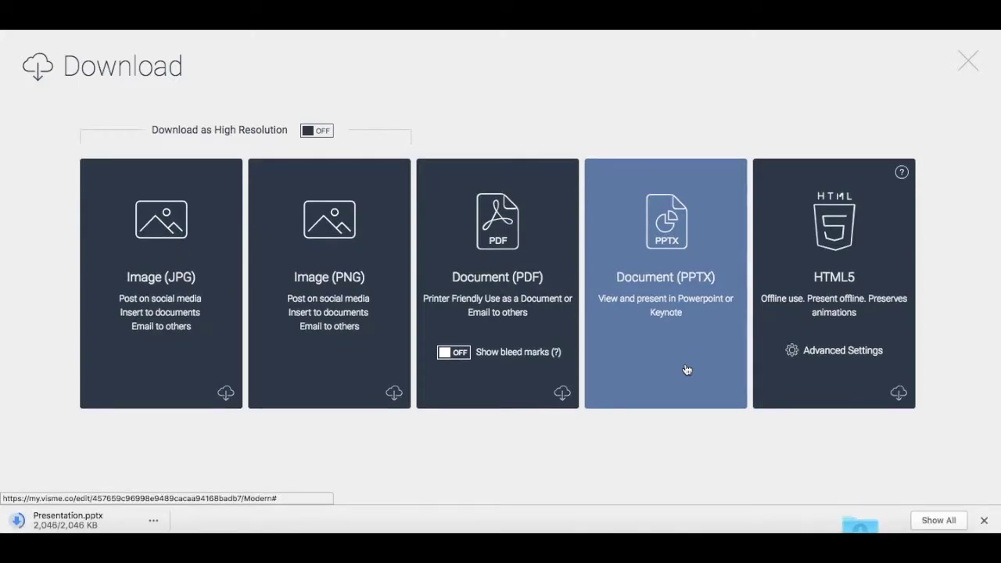
left_click(969, 74)
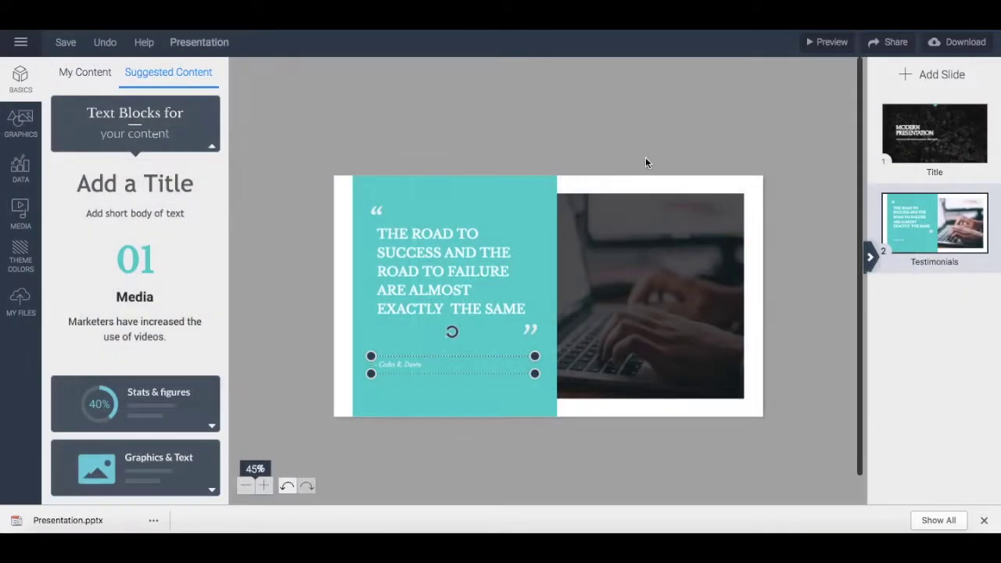
Return to the dashboard and create an infographic from the "10 Fun & Affordable Gifts for Your Business Clients" template.
left_click(20, 42)
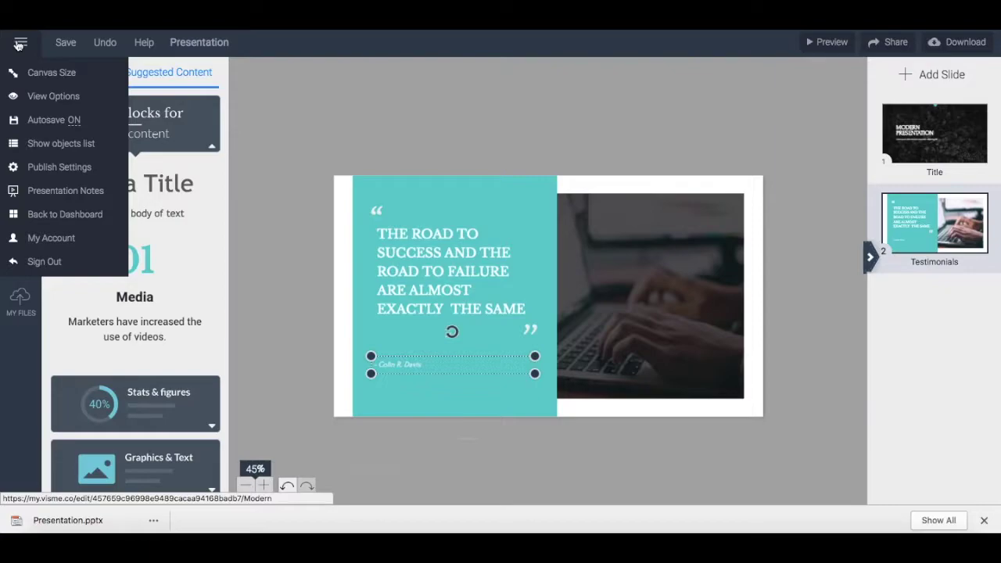
left_click(87, 217)
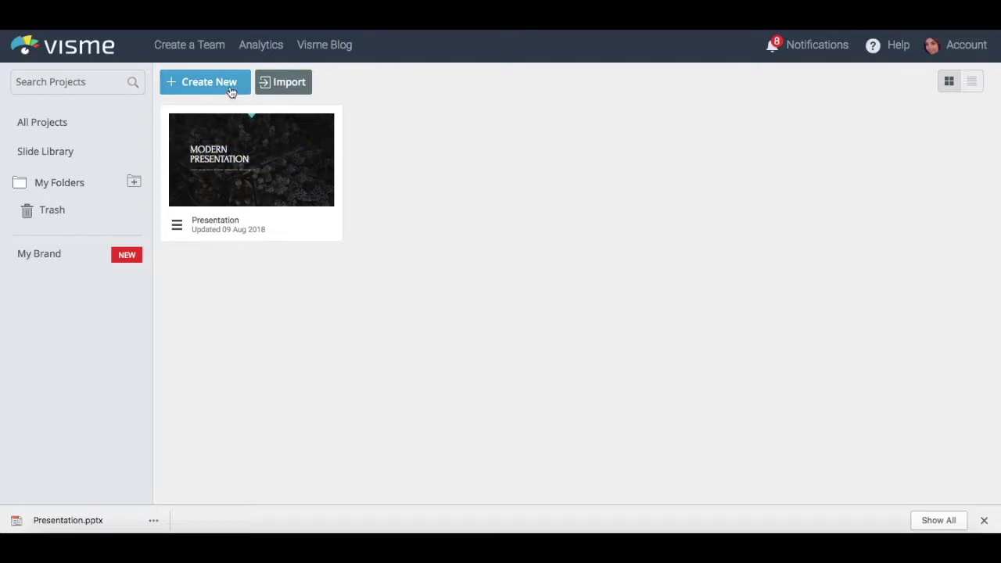
left_click(232, 88)
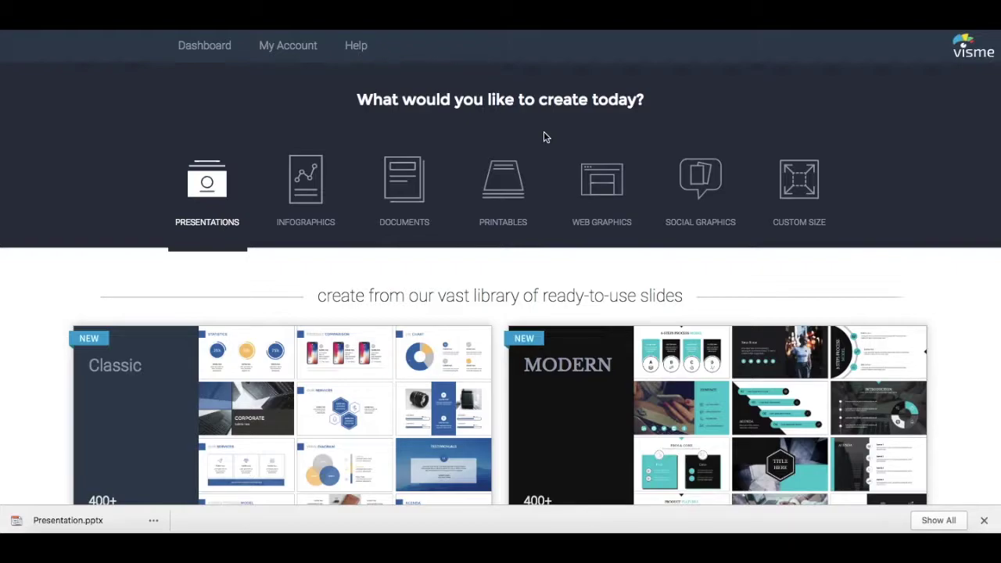
left_click(299, 204)
scroll(536, 300, "down", 3)
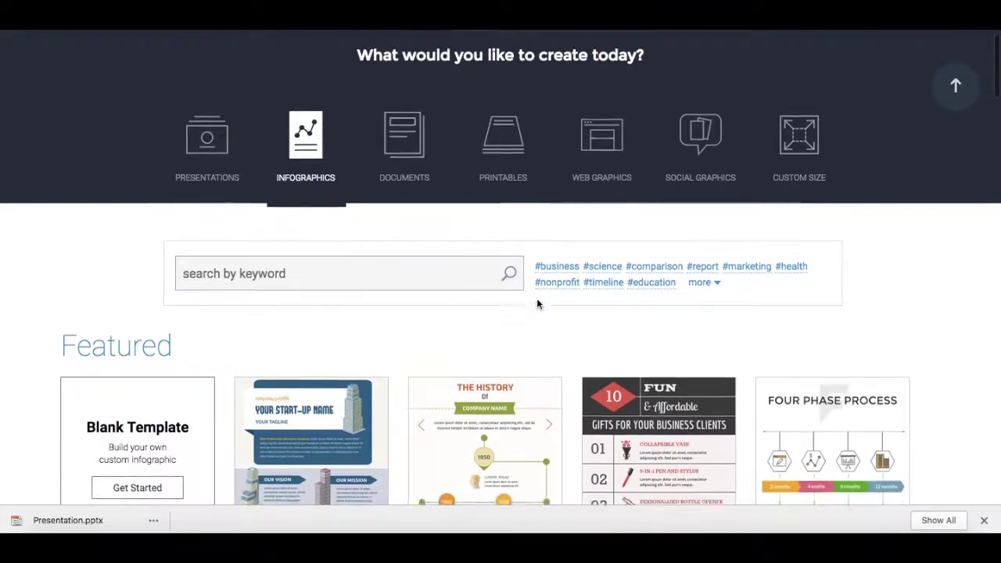
scroll(536, 304, "down", 2)
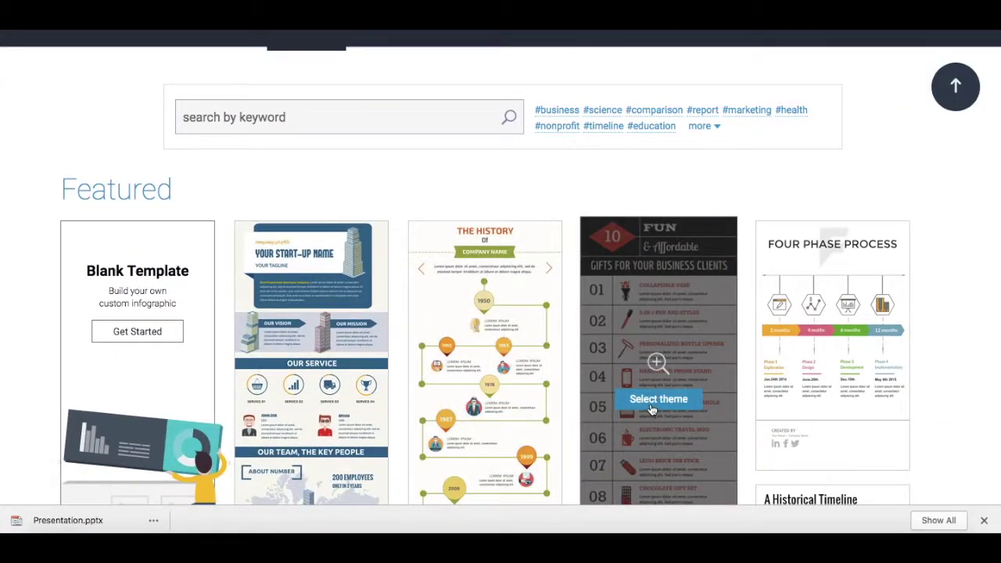
left_click(650, 401)
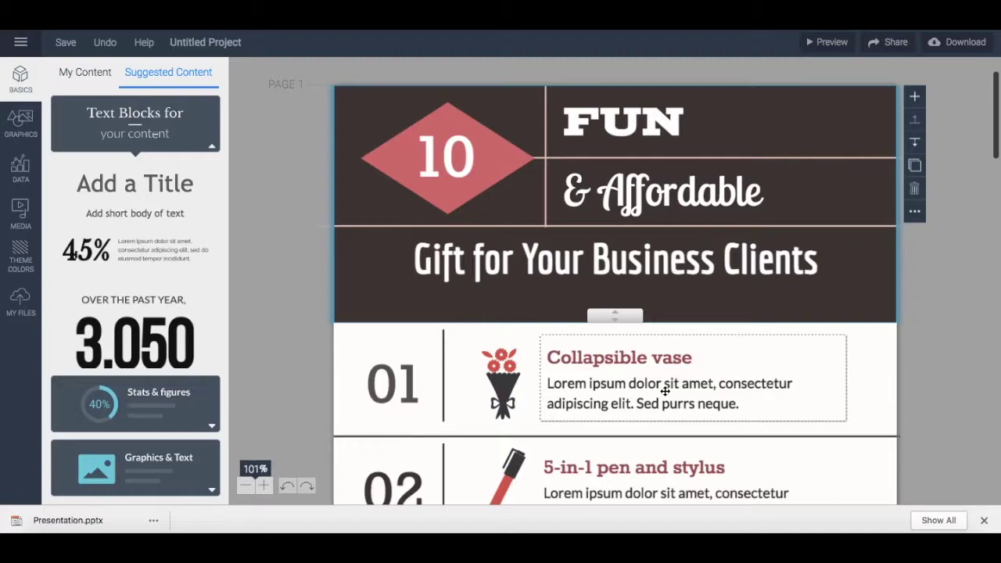
Examine the Collapsible vase text, the header's bottom line of text and the block templates that can be added to the infographic.
left_click(665, 390)
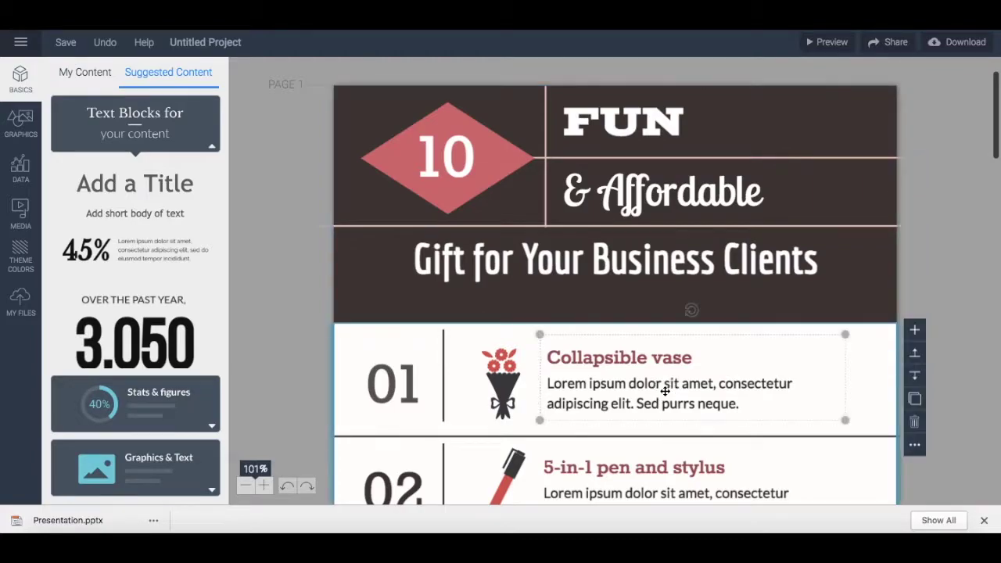
left_click(641, 262)
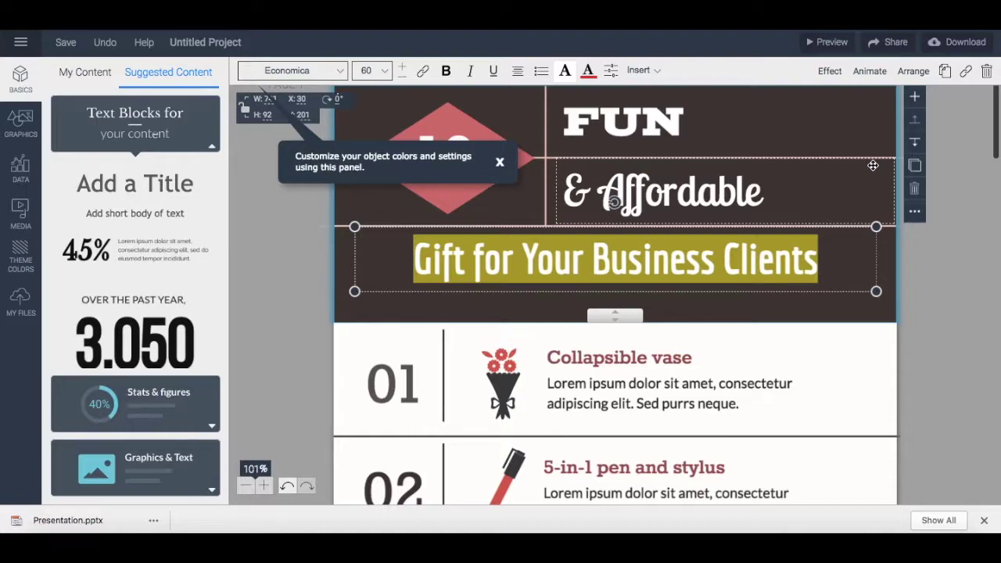
left_click(915, 97)
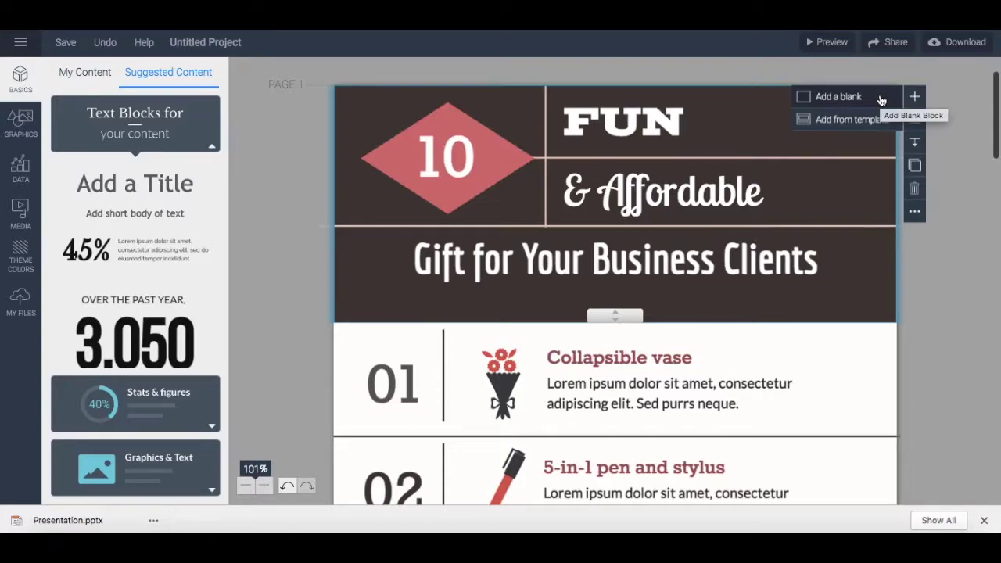
left_click(887, 125)
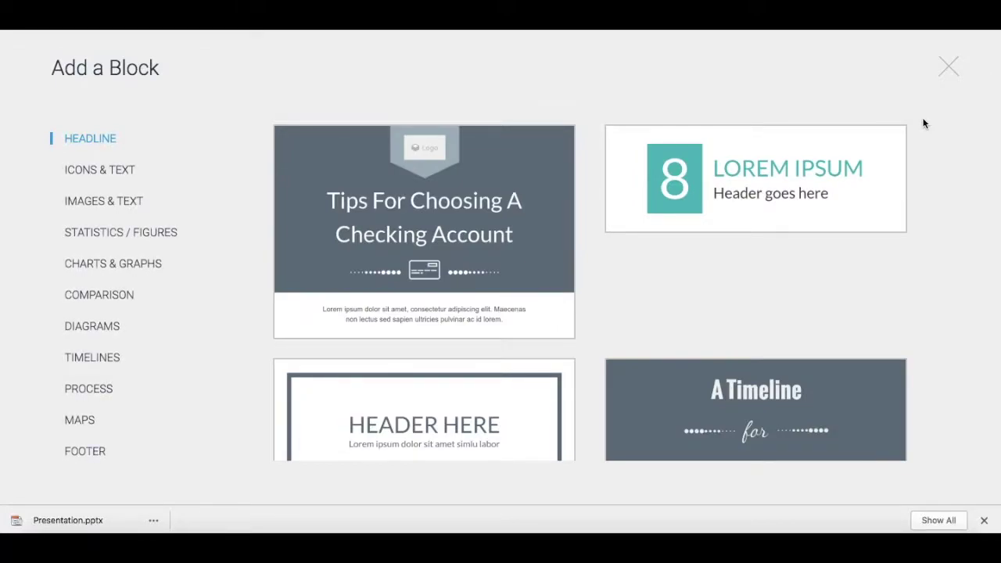
left_click(945, 68)
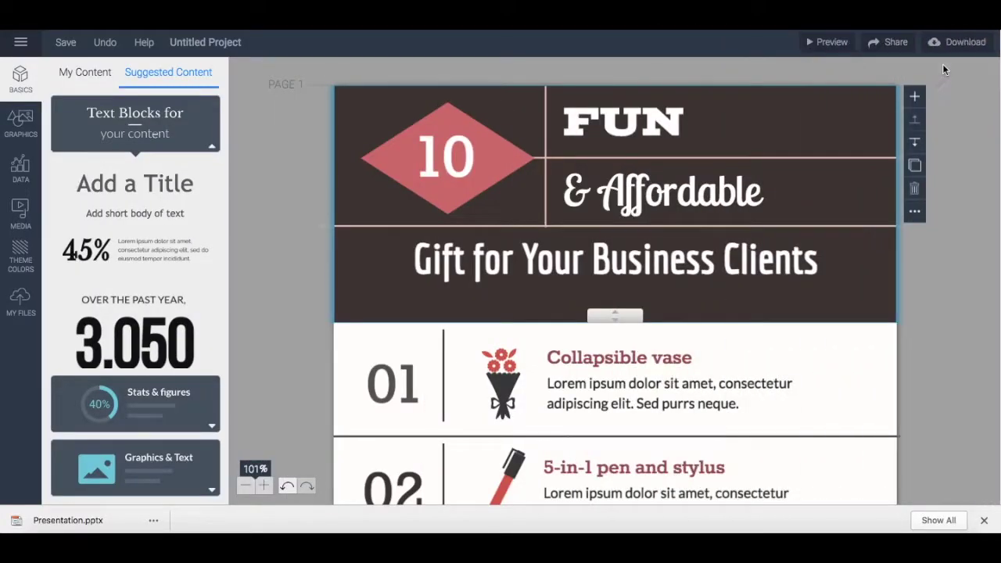
Move the infographic's header block down one position, below the block holding items 01 and 02.
left_click(916, 148)
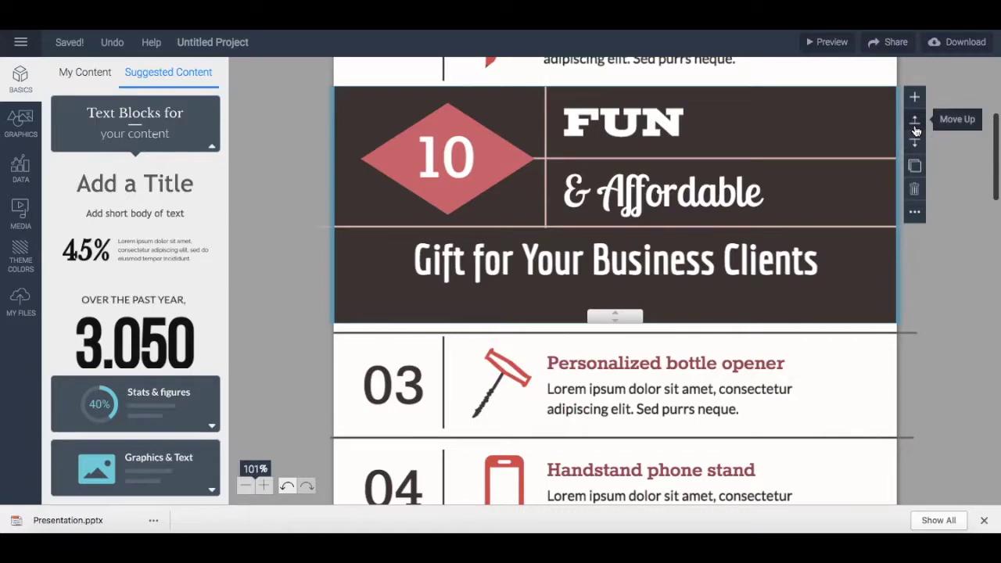
Move the header block back to the top of the infographic, then duplicate it and delete one of the two copies.
left_click(915, 126)
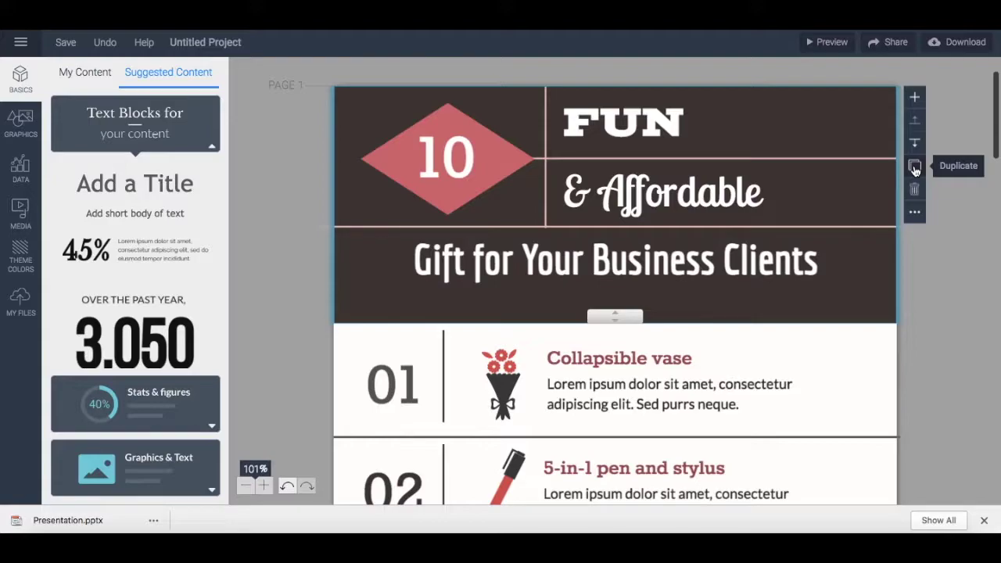
left_click(915, 168)
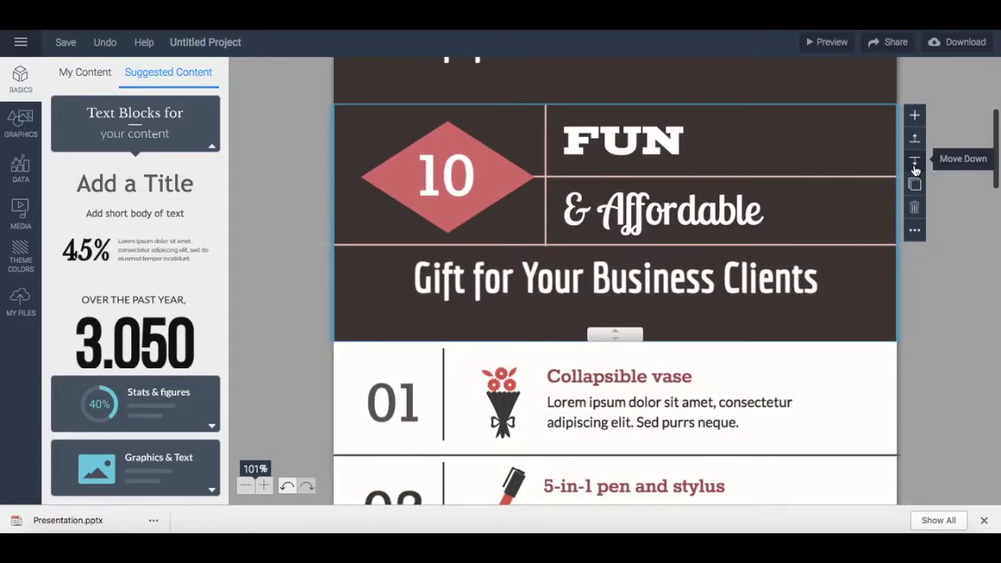
left_click(915, 208)
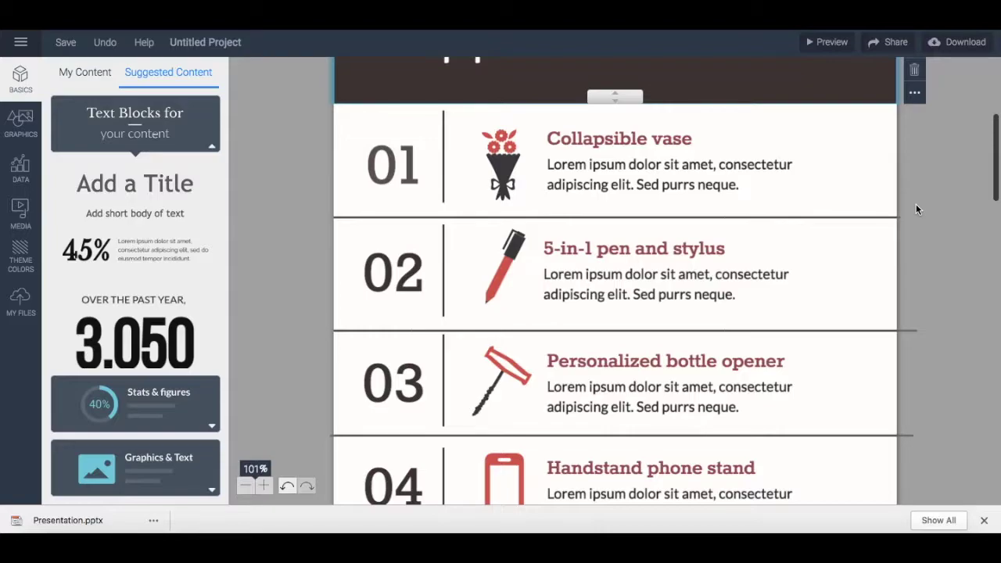
Examine the header block's background and height options, and the graphics, photos, data, media and theme colors available for the infographic.
left_click(915, 97)
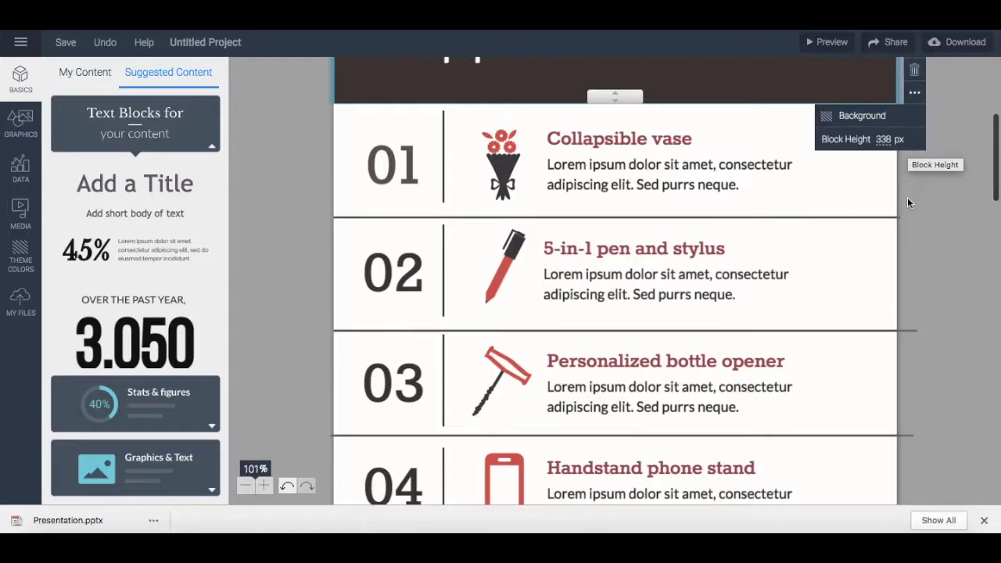
left_click(917, 230)
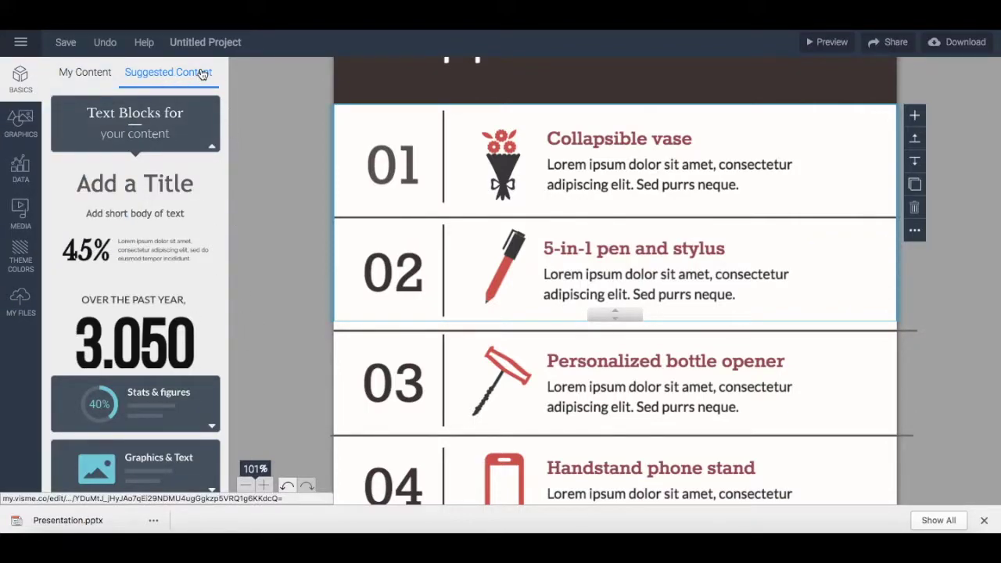
left_click(18, 119)
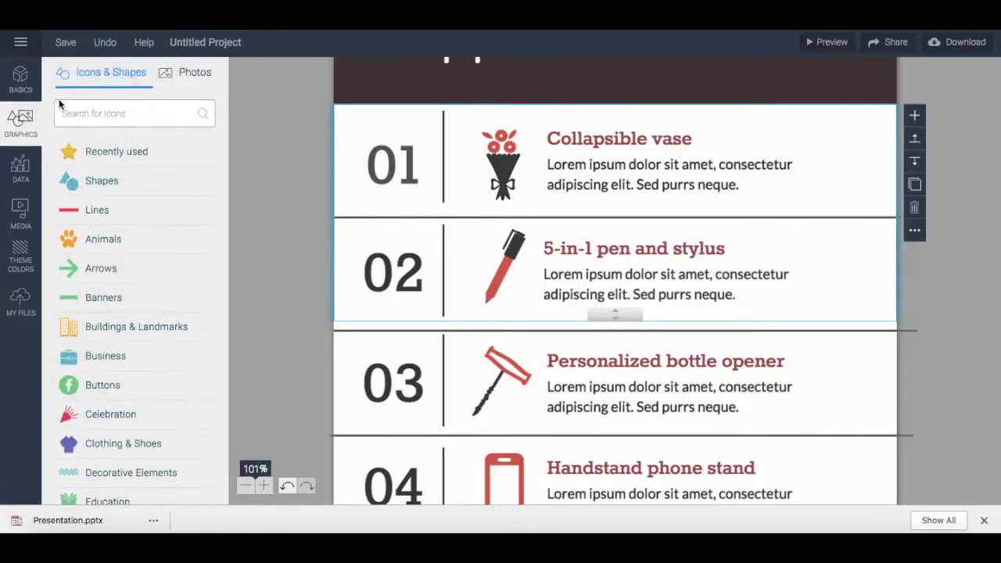
left_click(188, 74)
left_click(121, 75)
left_click(21, 165)
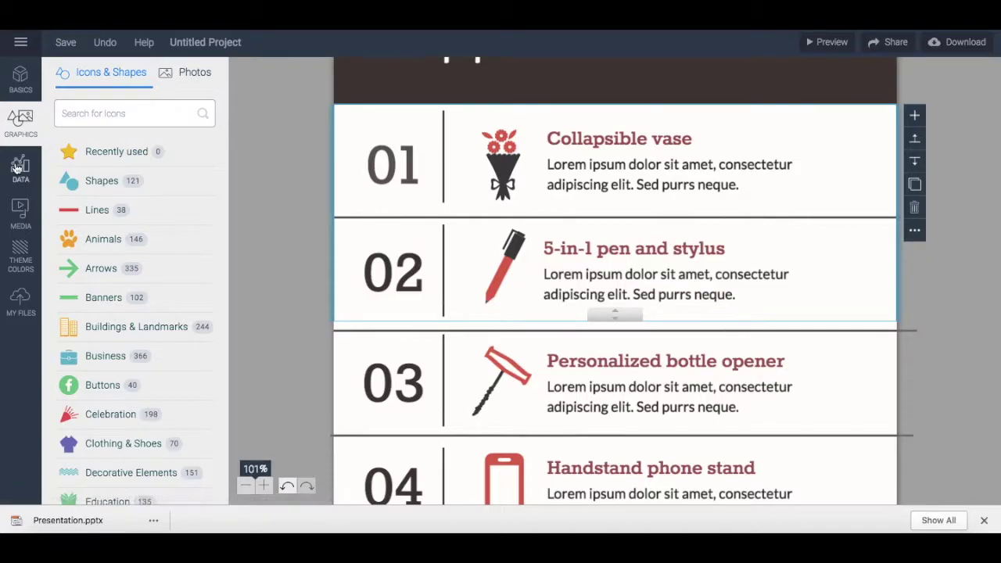
left_click(19, 219)
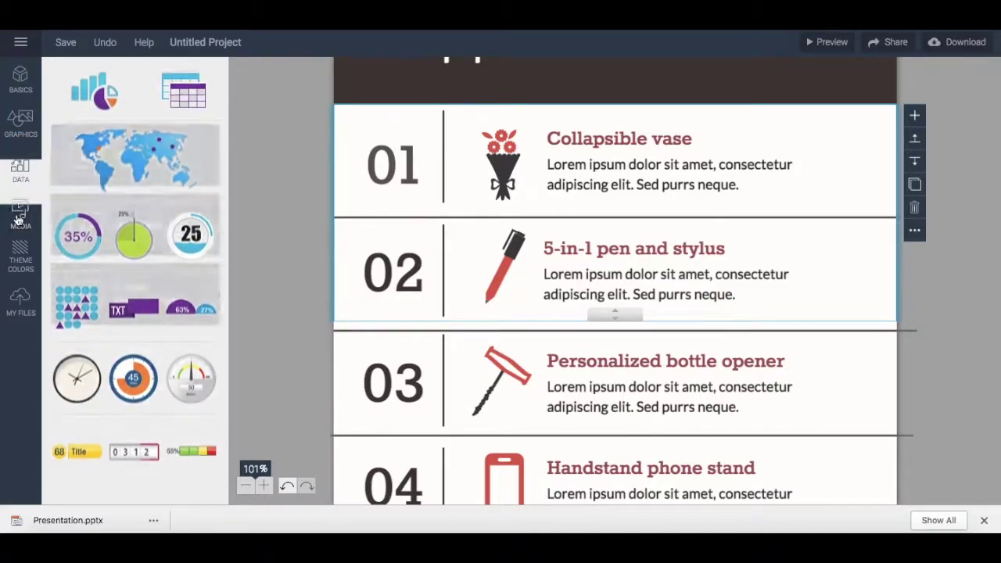
left_click(18, 266)
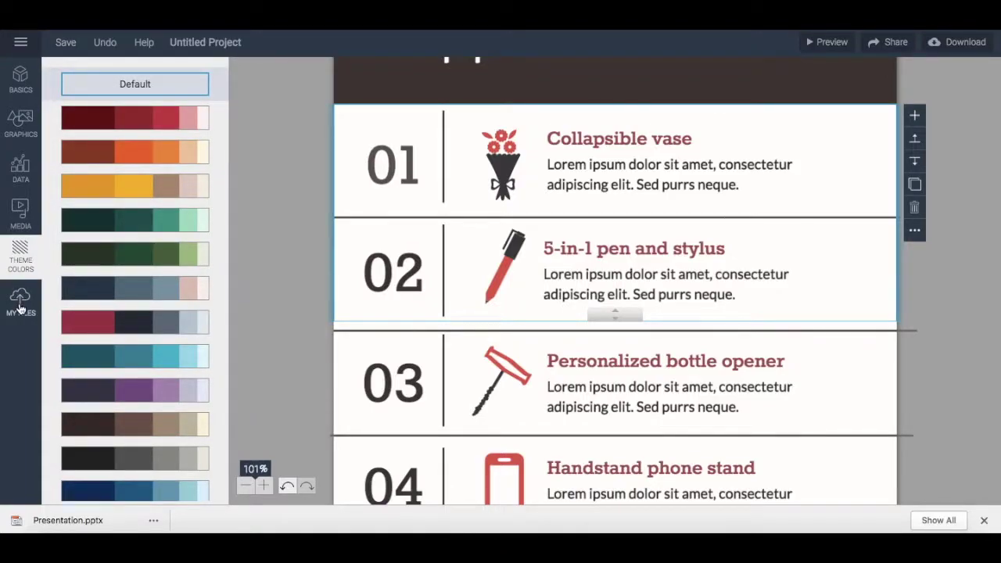
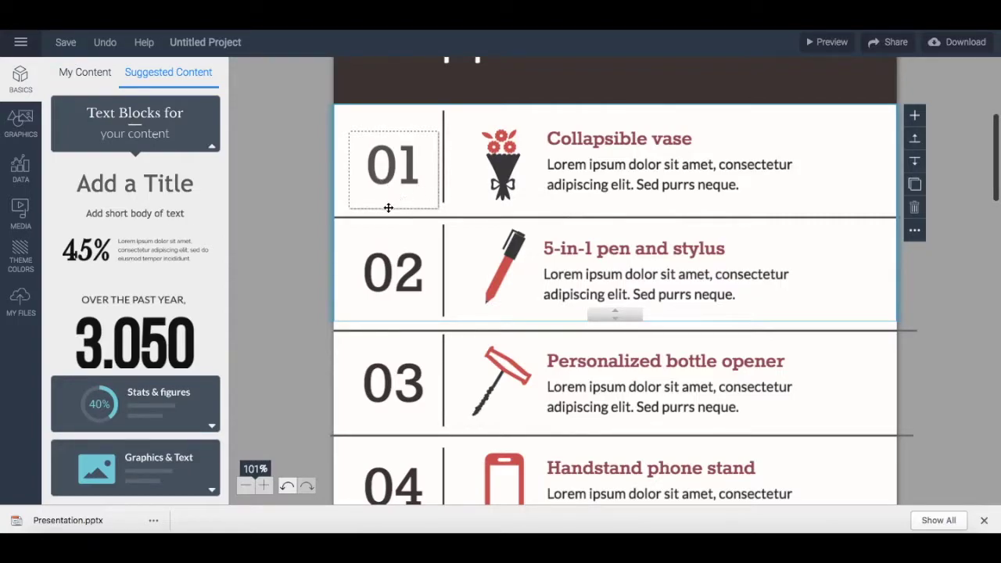
Rename the project as Infographic.
left_click(208, 45)
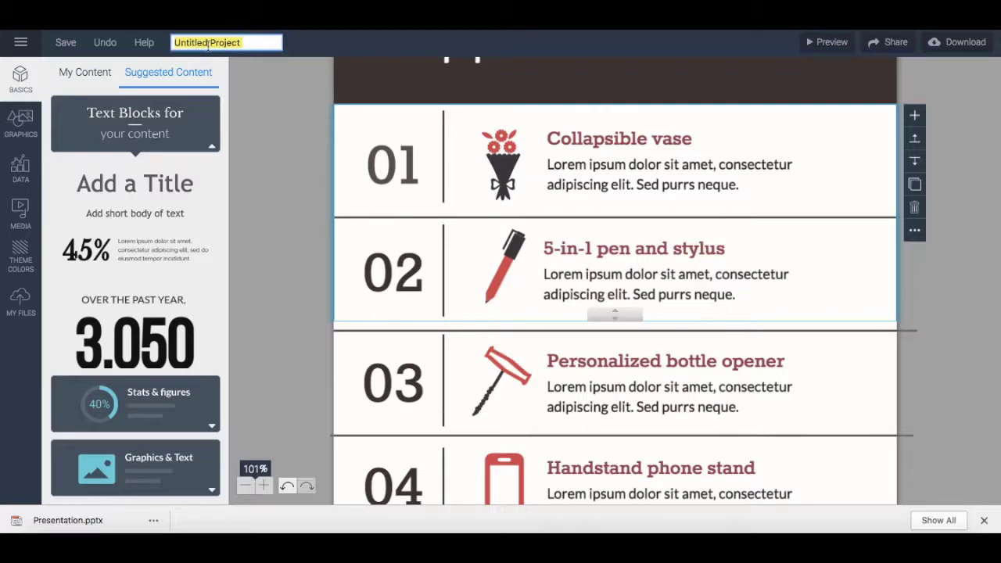
key("BackSpace")
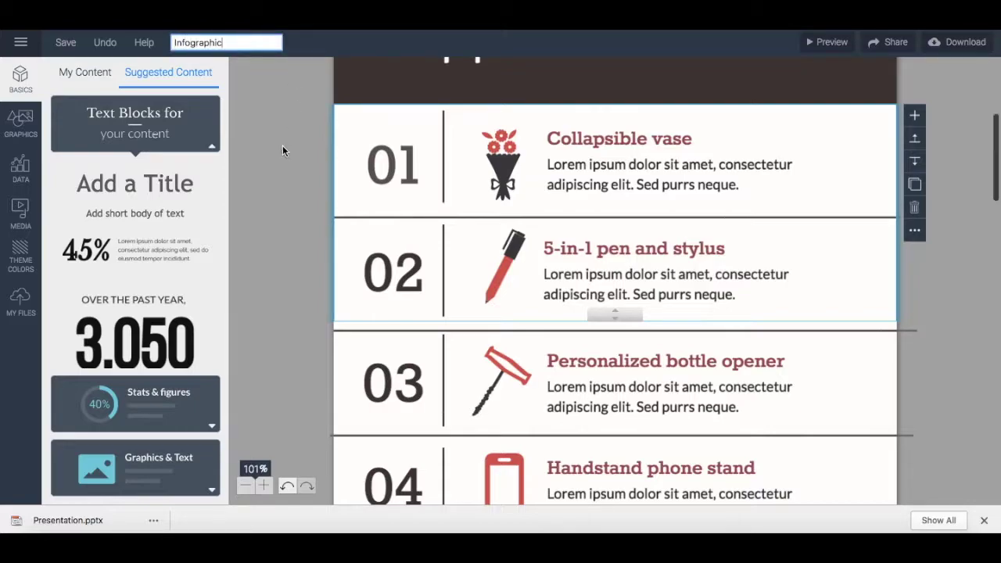
left_click(308, 192)
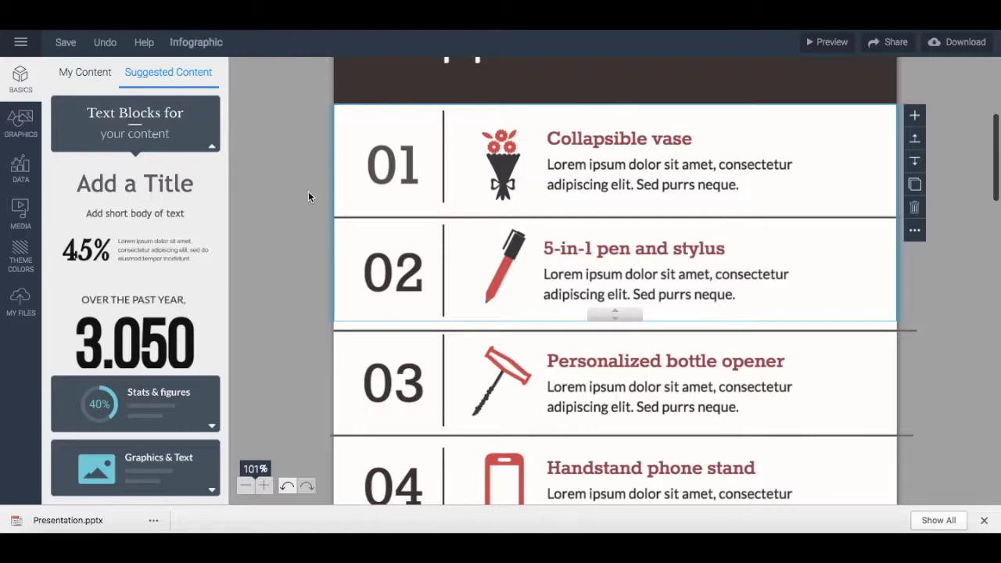
Download the infographic as a PNG image and return to the editor.
left_click(966, 44)
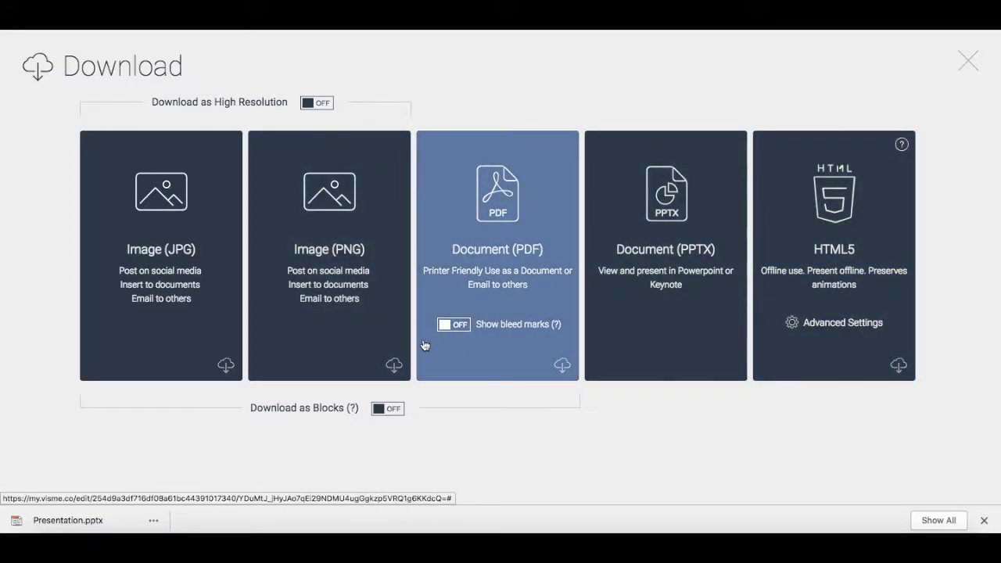
left_click(316, 317)
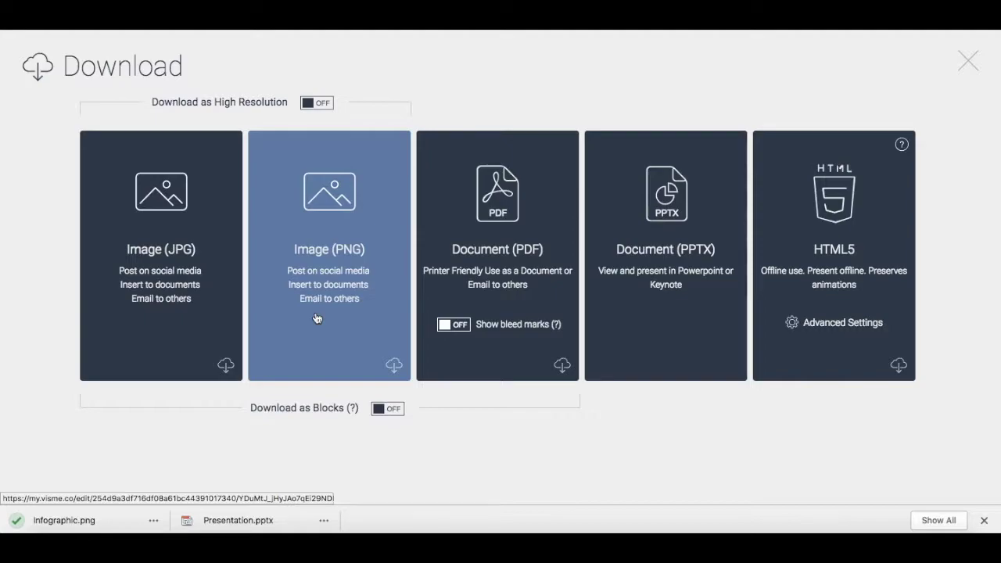
left_click(968, 64)
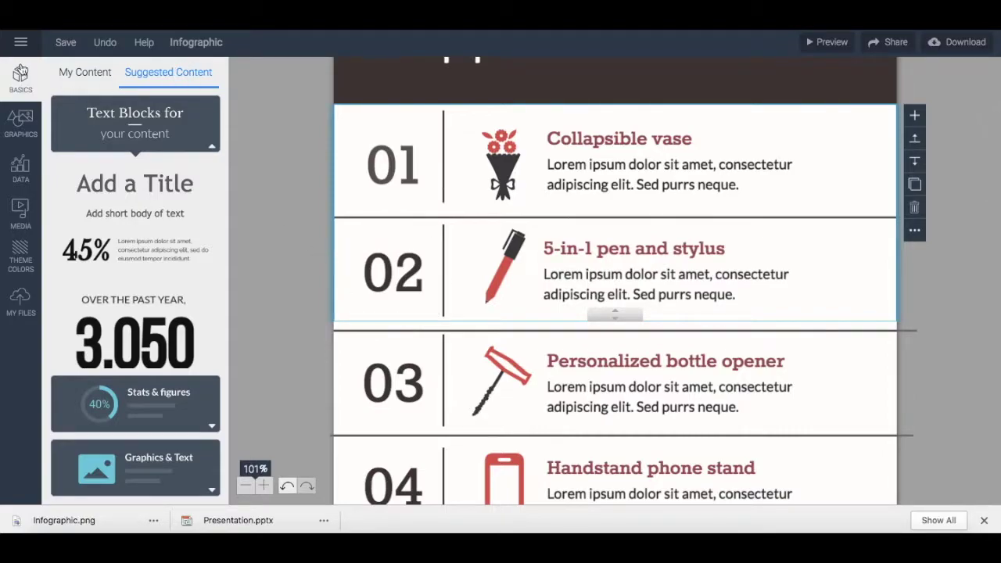
Return to the dashboard and start a new project in the Social Graphics category.
left_click(17, 47)
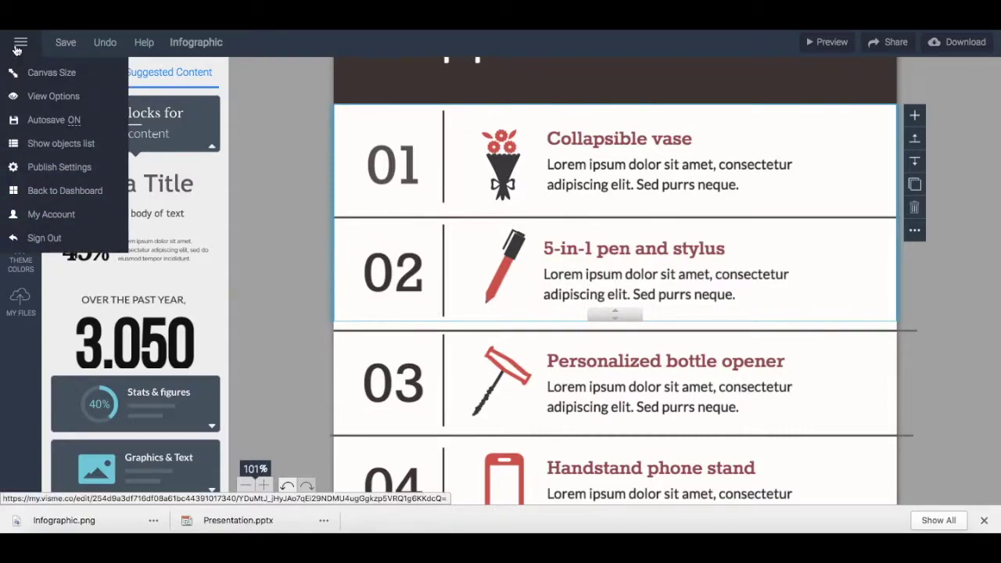
left_click(47, 196)
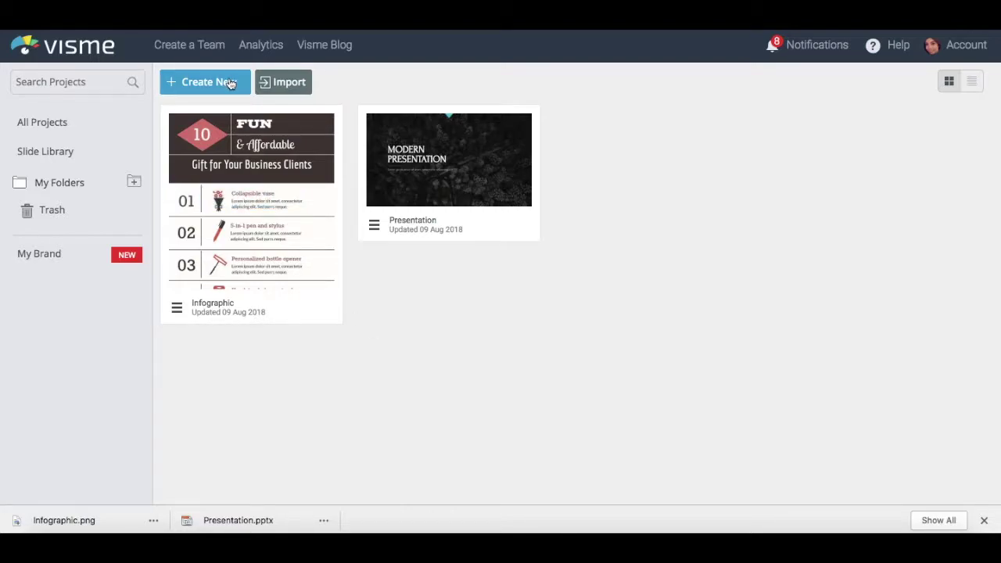
left_click(205, 83)
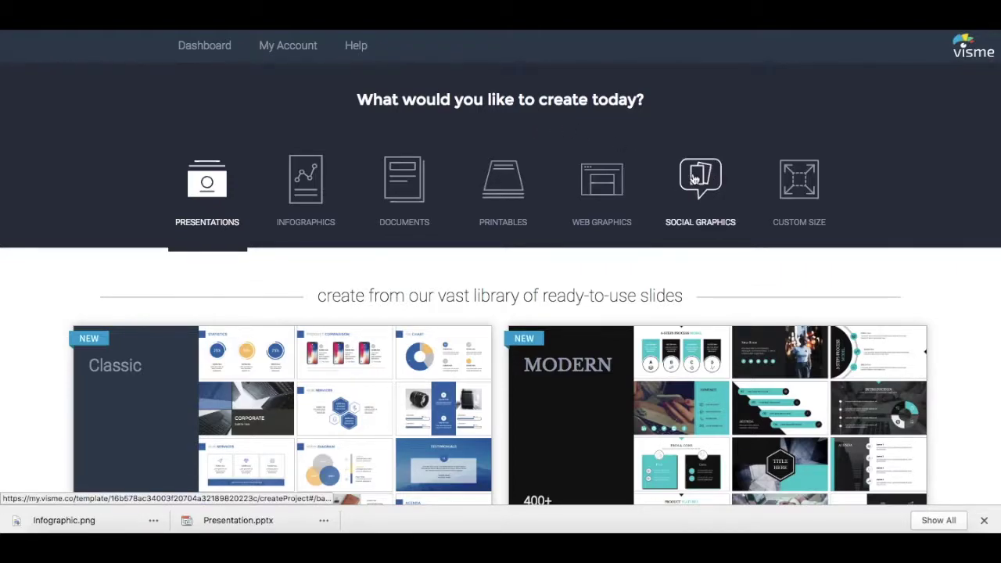
left_click(695, 179)
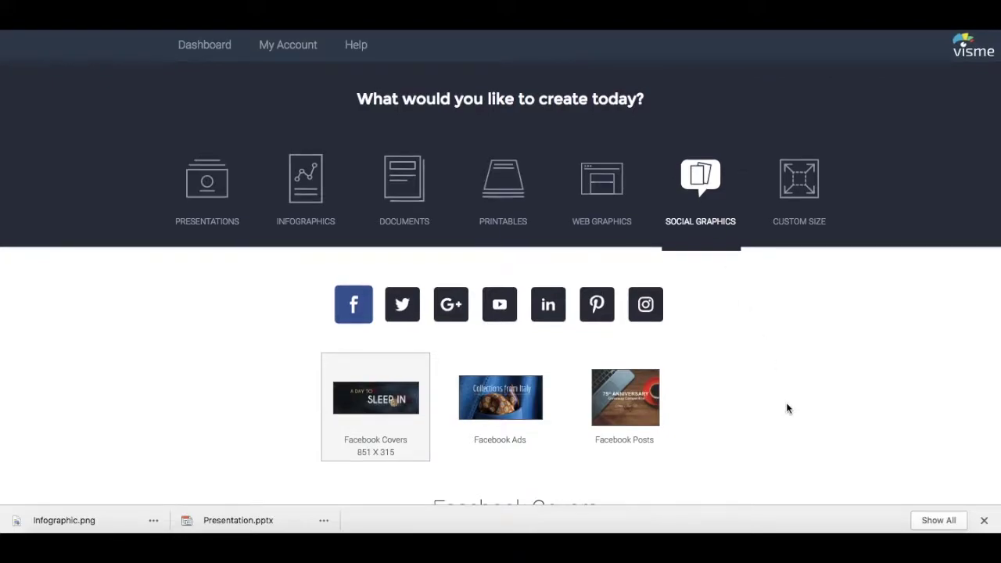
Look through the social graphic formats offered for Facebook, Twitter, Google+, YouTube, LinkedIn and Pinterest.
scroll(787, 406, "down", 2)
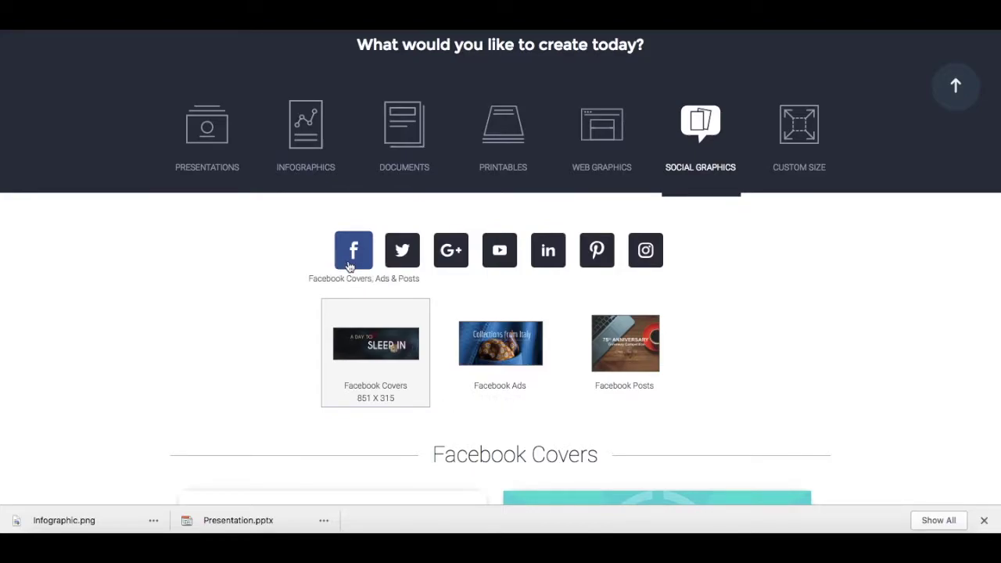
left_click(397, 251)
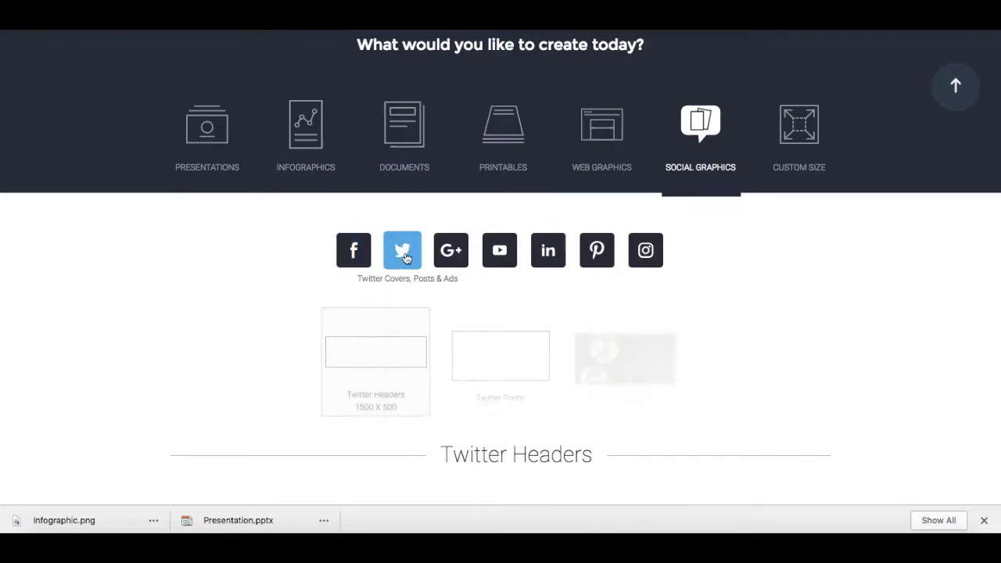
left_click(453, 254)
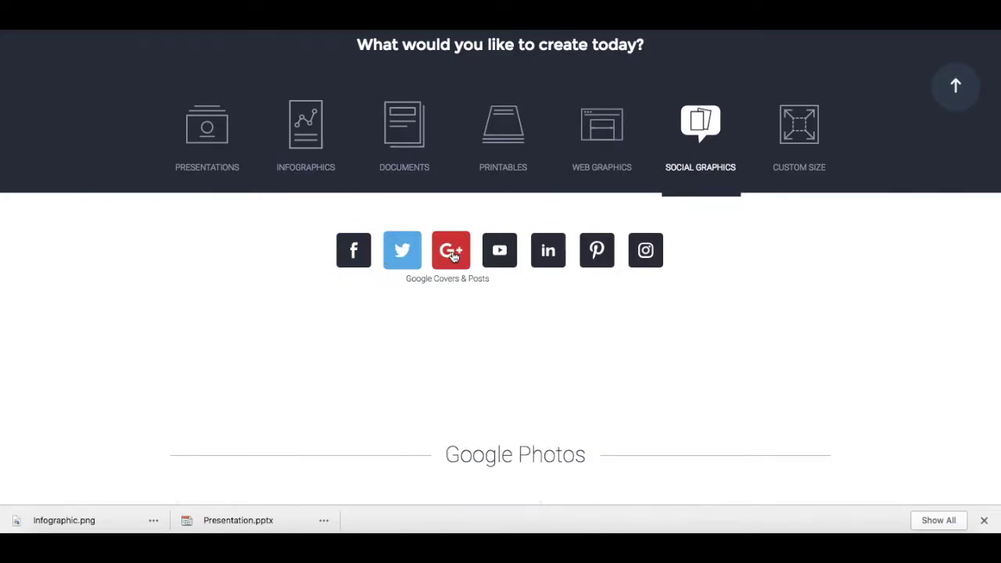
left_click(509, 252)
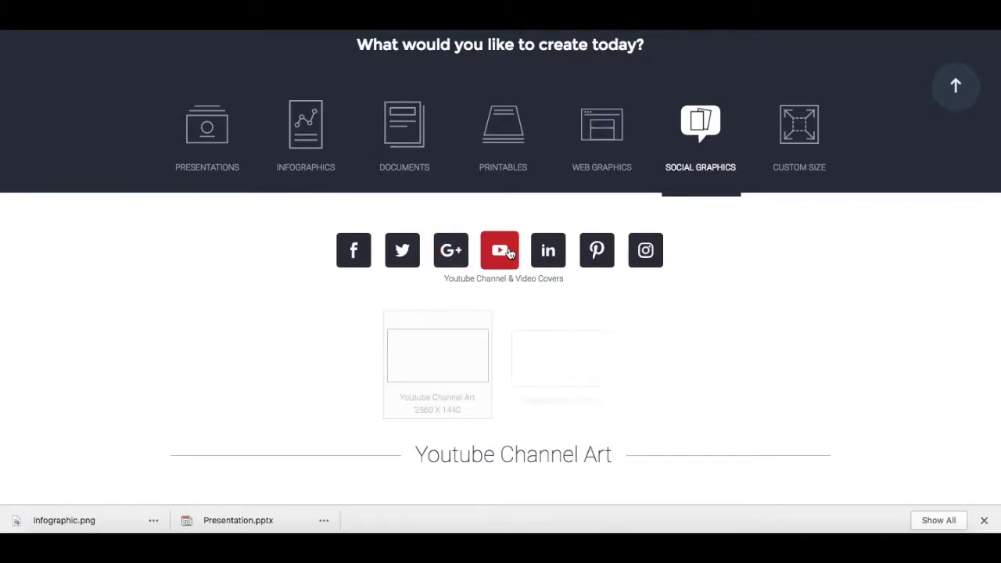
left_click(550, 250)
left_click(597, 251)
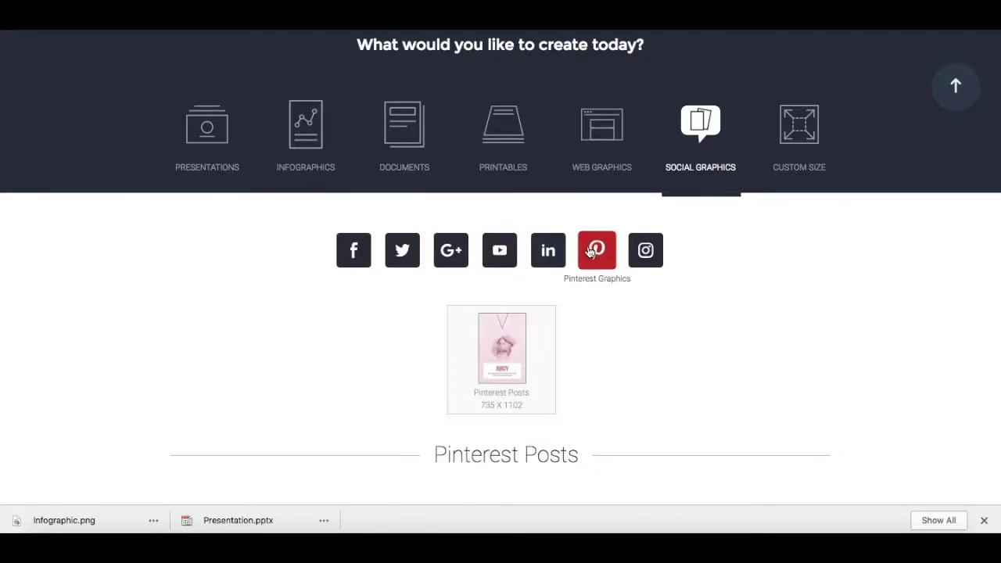
Create an Instagram post from the Winter Lights Festival template.
left_click(646, 250)
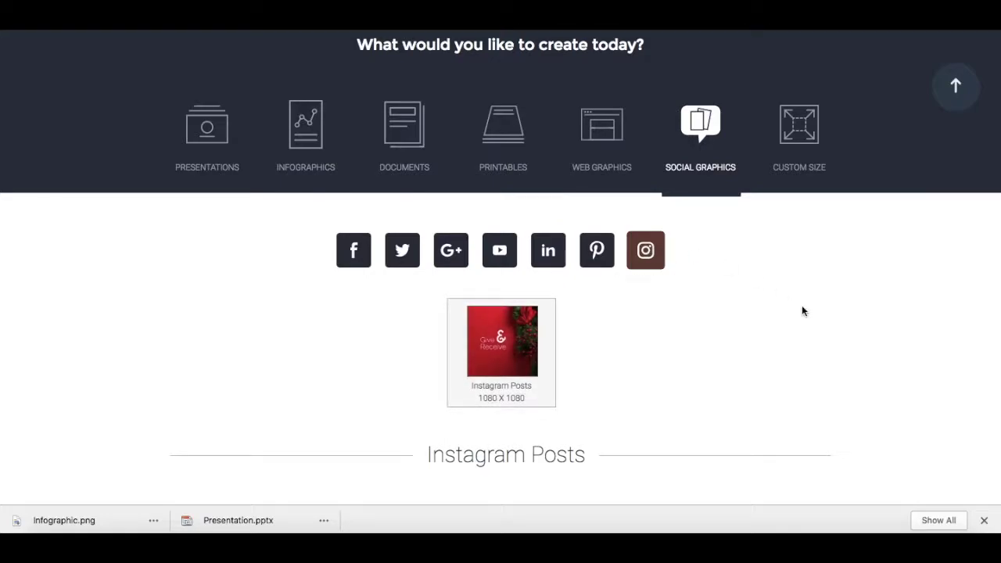
scroll(802, 312, "down", 5)
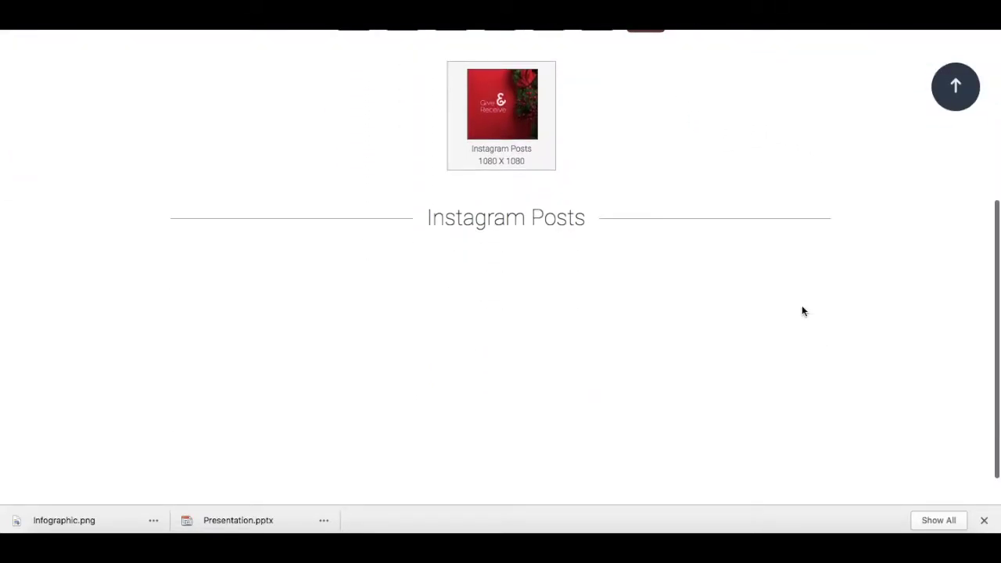
scroll(801, 311, "down", 1)
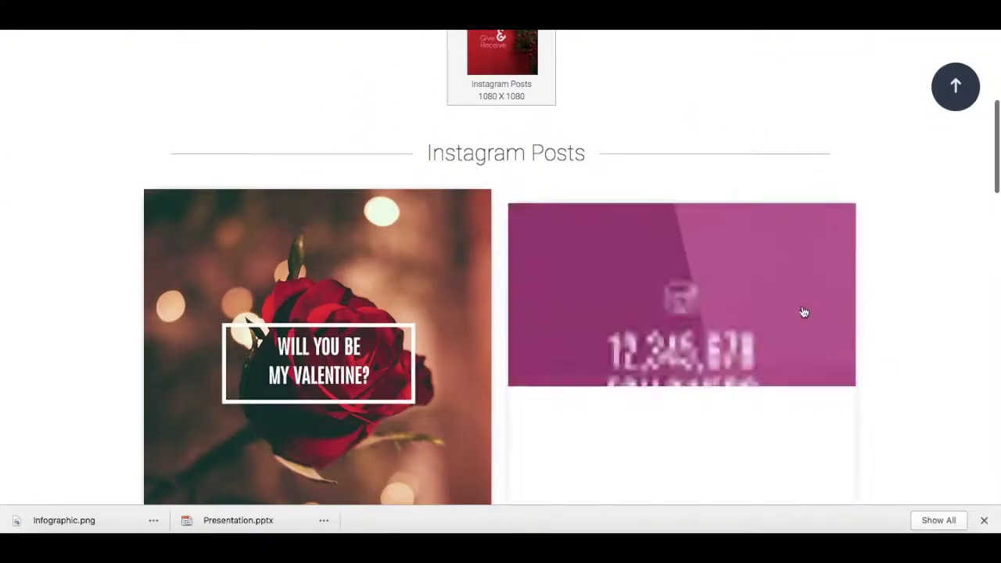
scroll(803, 313, "down", 2)
mouse_move(685, 256)
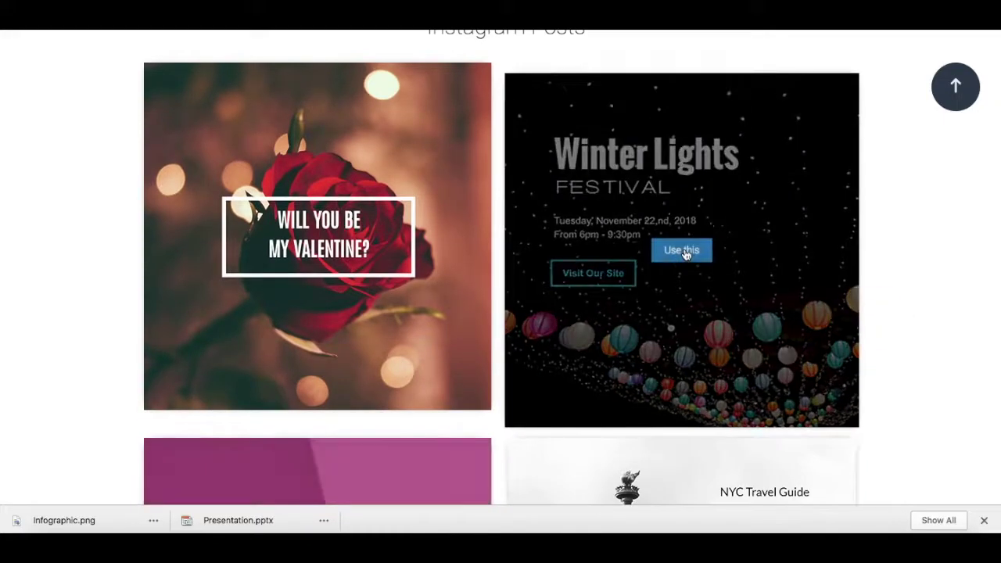
left_click(684, 251)
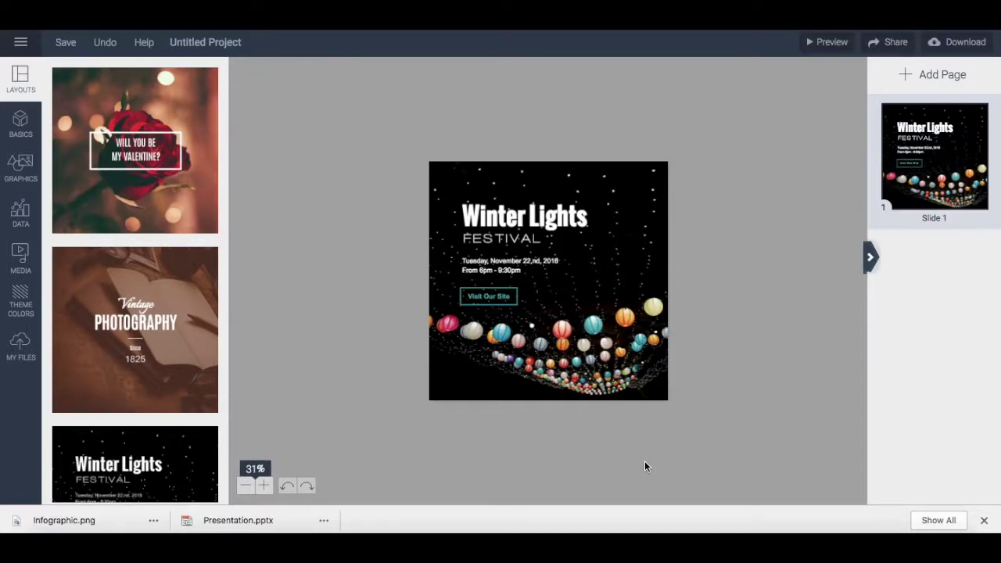
Examine the formatting options for the post's background and its Winter Lights title, and look over the available layouts.
left_click(646, 255)
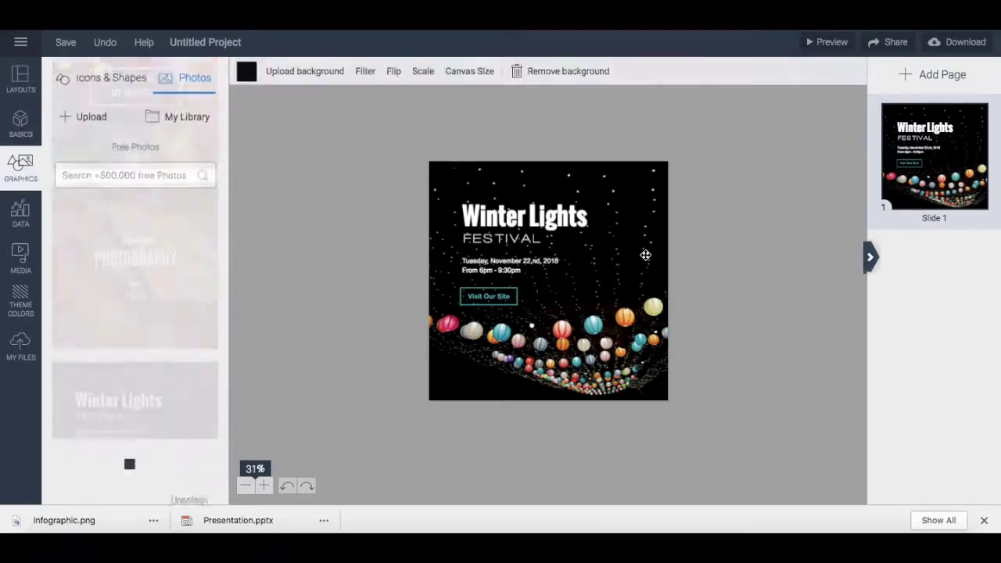
left_click(565, 221)
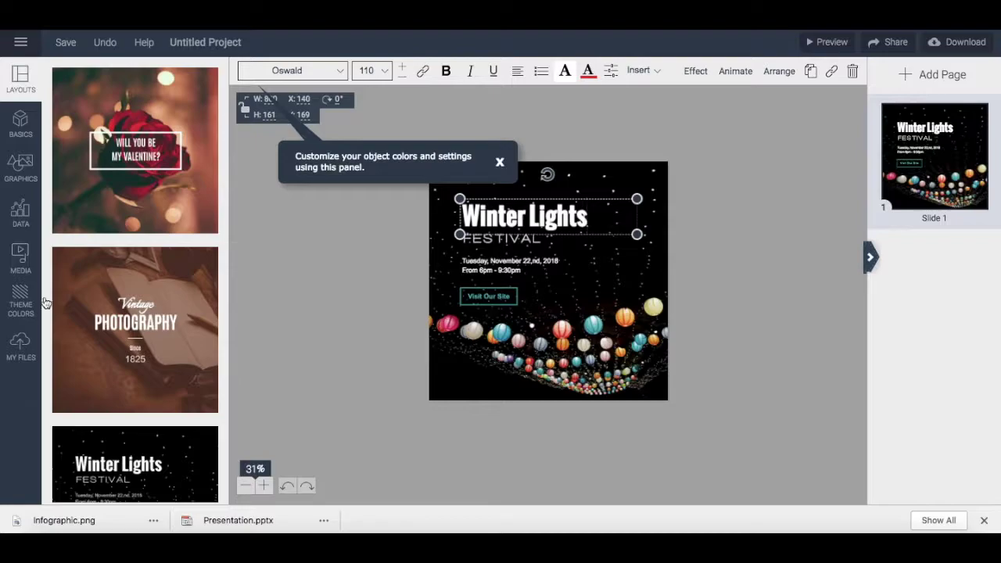
scroll(99, 220, "down", 2)
scroll(99, 220, "up", 2)
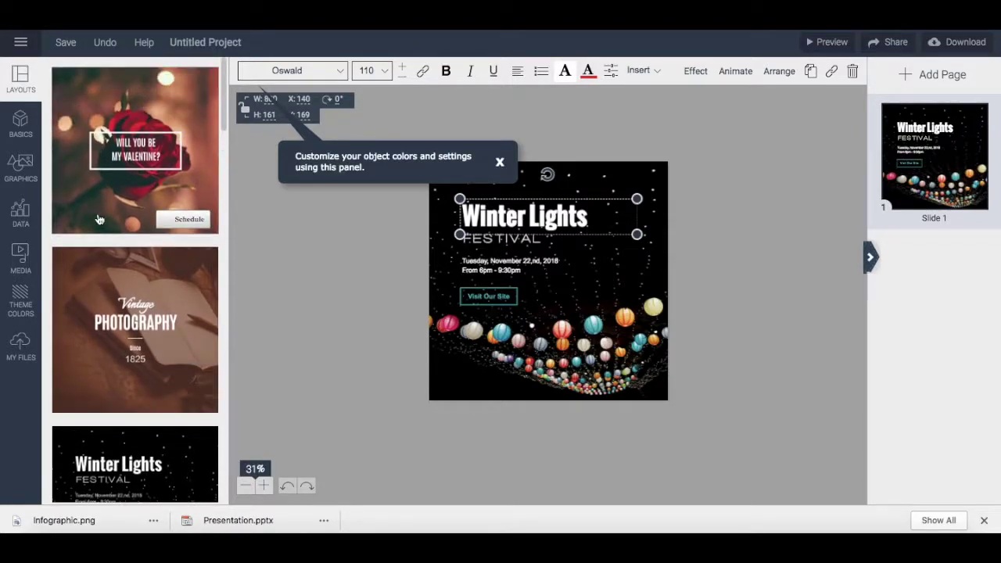
Look through the editor's basics, graphics, data, media, theme colors and personal files, and return to the layouts.
left_click(20, 125)
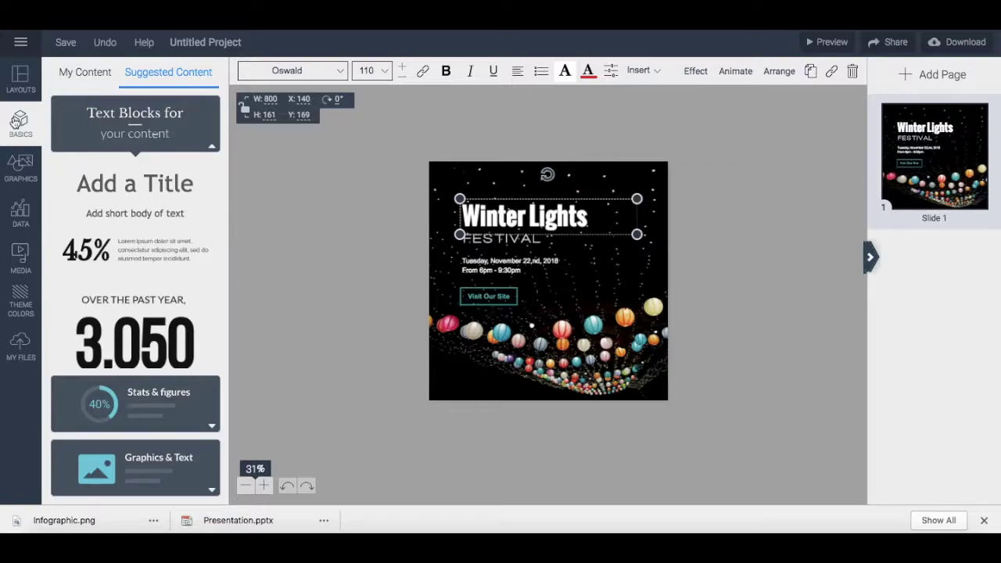
left_click(19, 164)
left_click(15, 218)
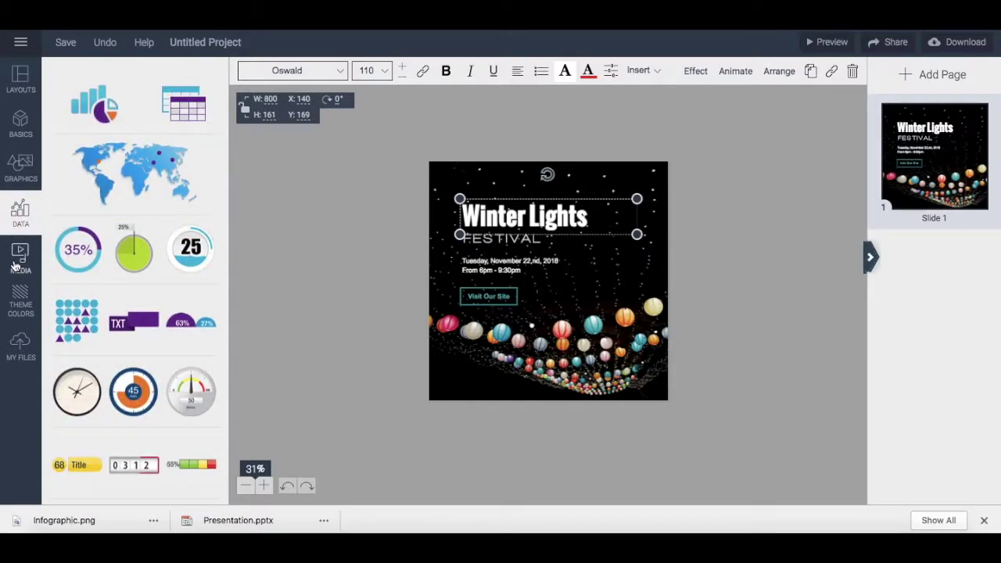
left_click(17, 262)
left_click(18, 299)
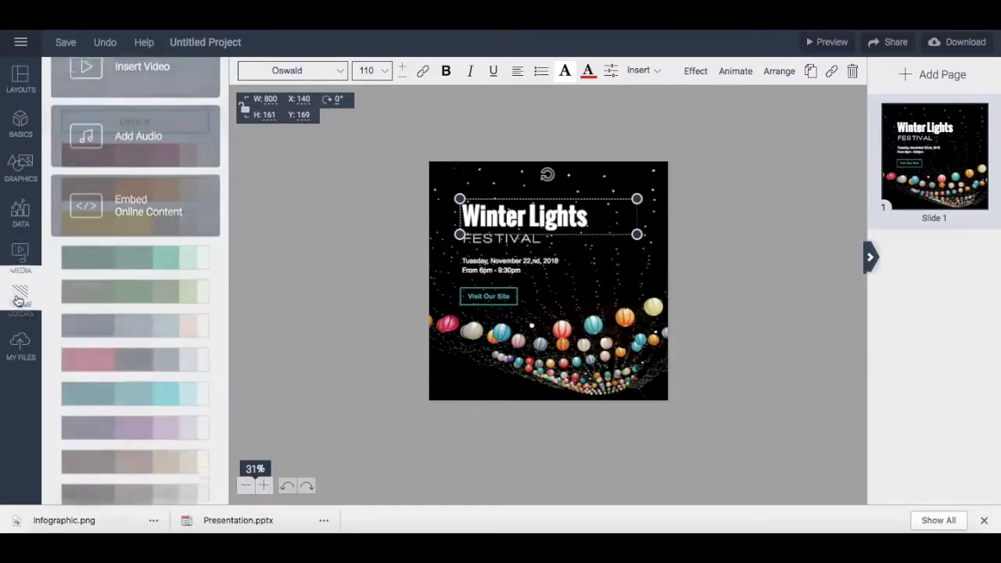
left_click(20, 348)
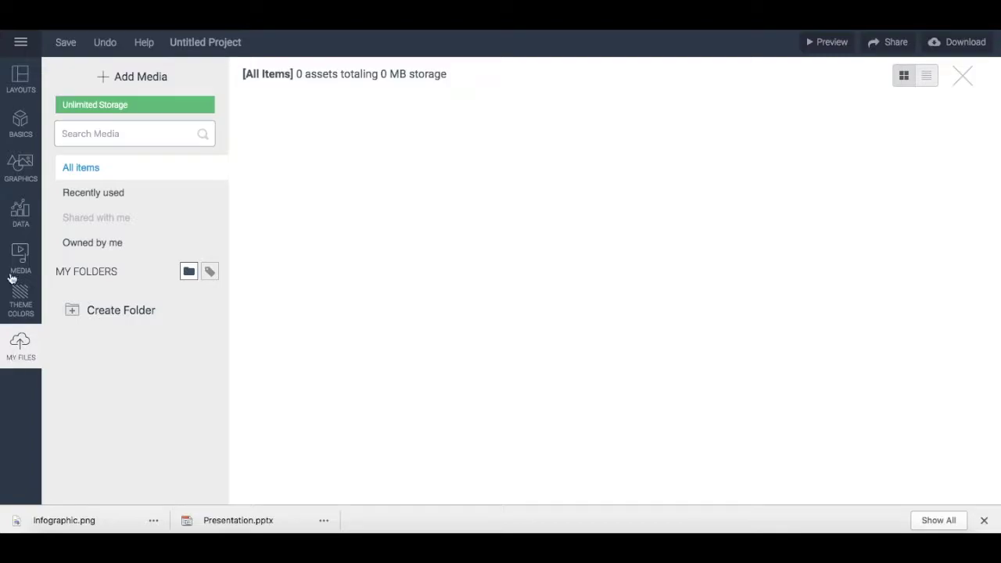
left_click(20, 78)
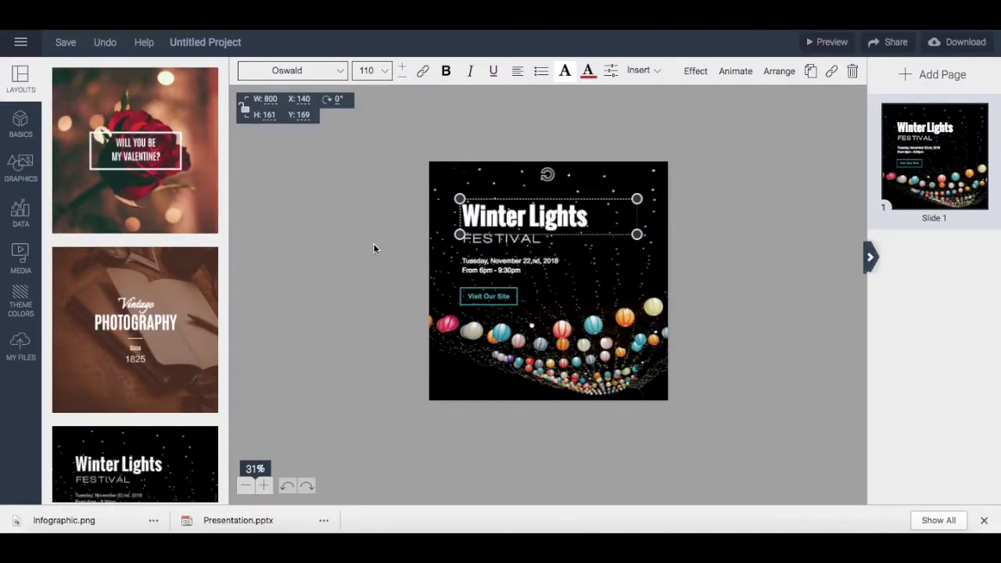
Rename the project as Social Graphic and download it as a JPG image.
left_click(237, 43)
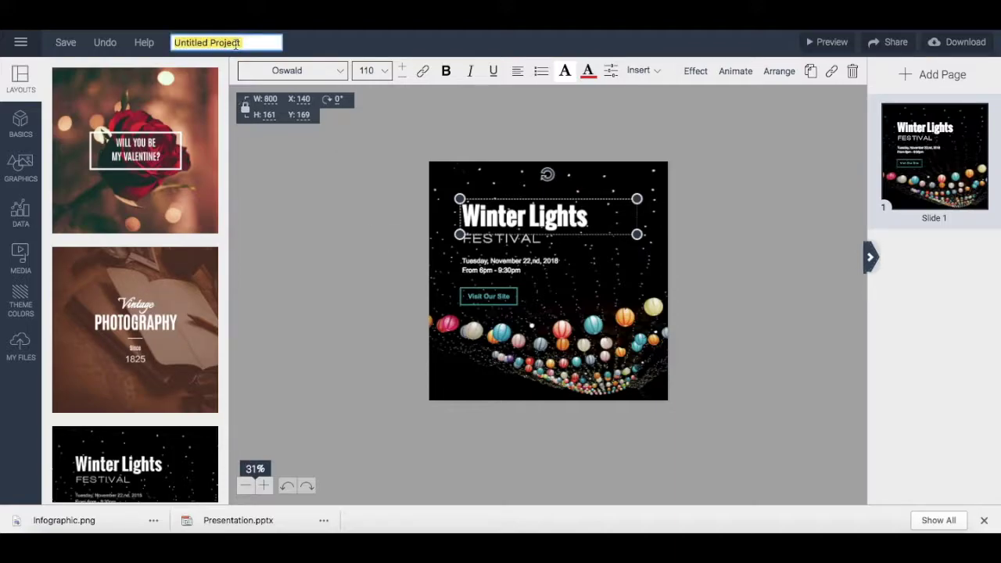
type("Social Graphic")
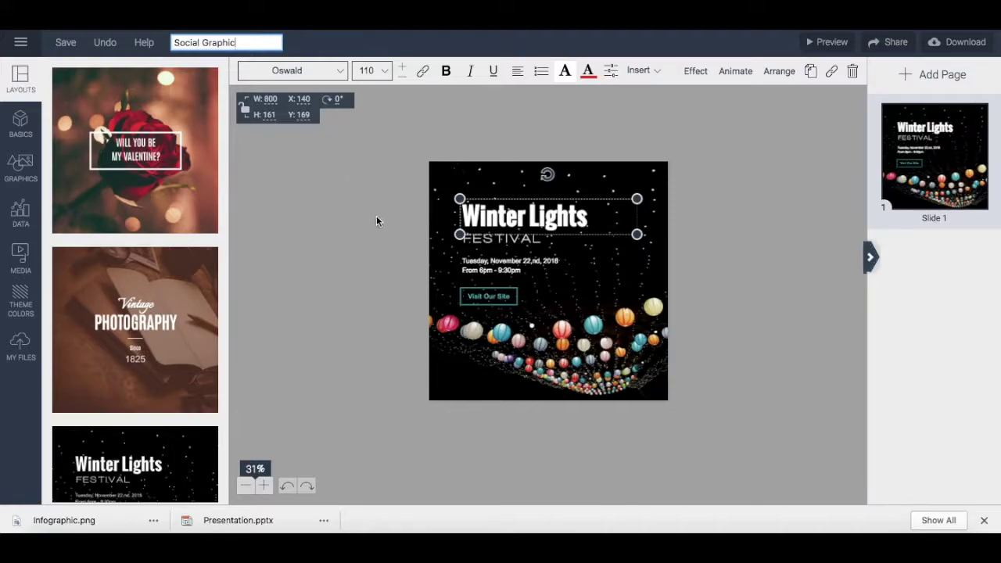
key("Return")
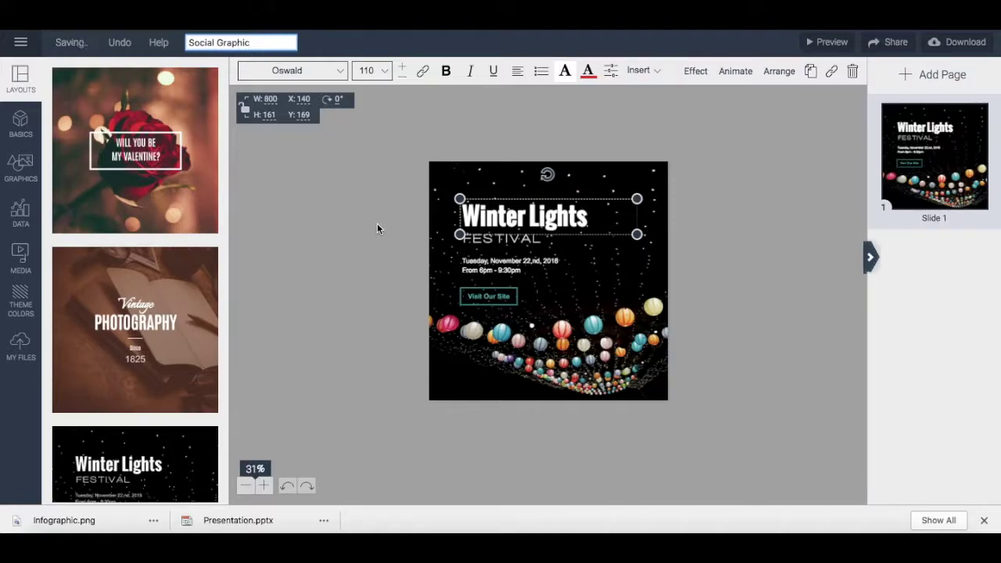
left_click(964, 43)
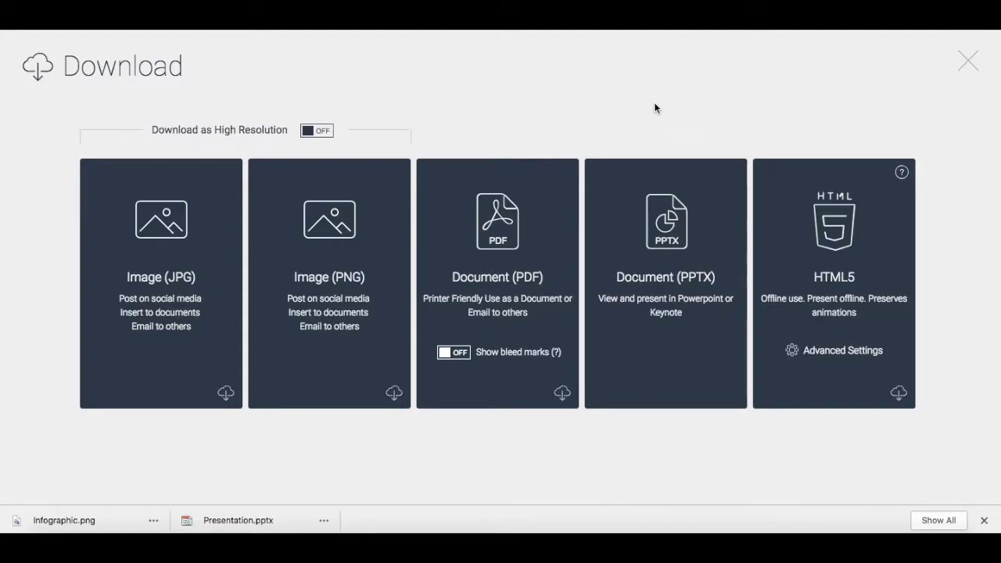
left_click(154, 245)
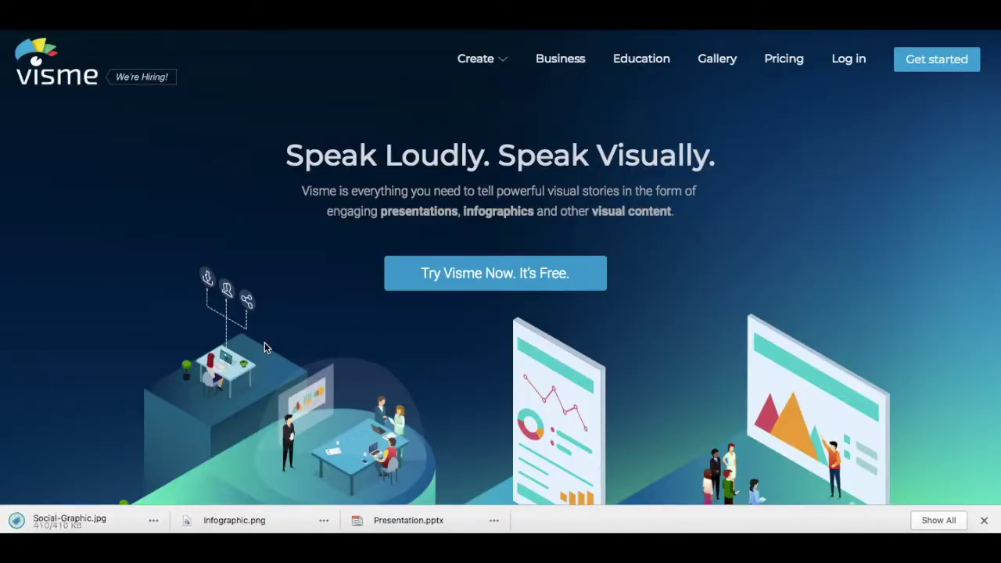
Look through the Visme homepage, including its design examples, customer testimonial and promotional video section.
scroll(265, 348, "down", 5)
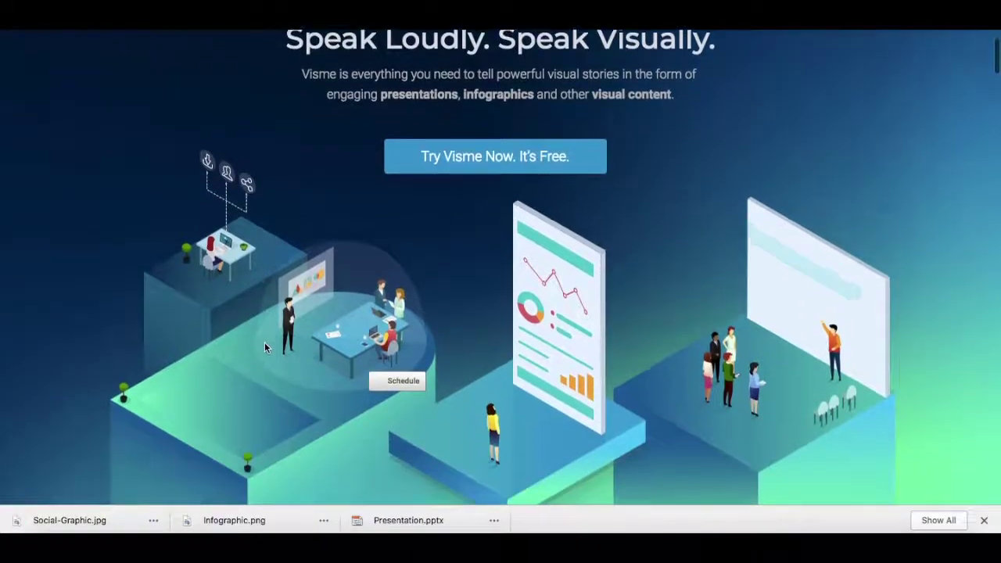
scroll(264, 348, "down", 7)
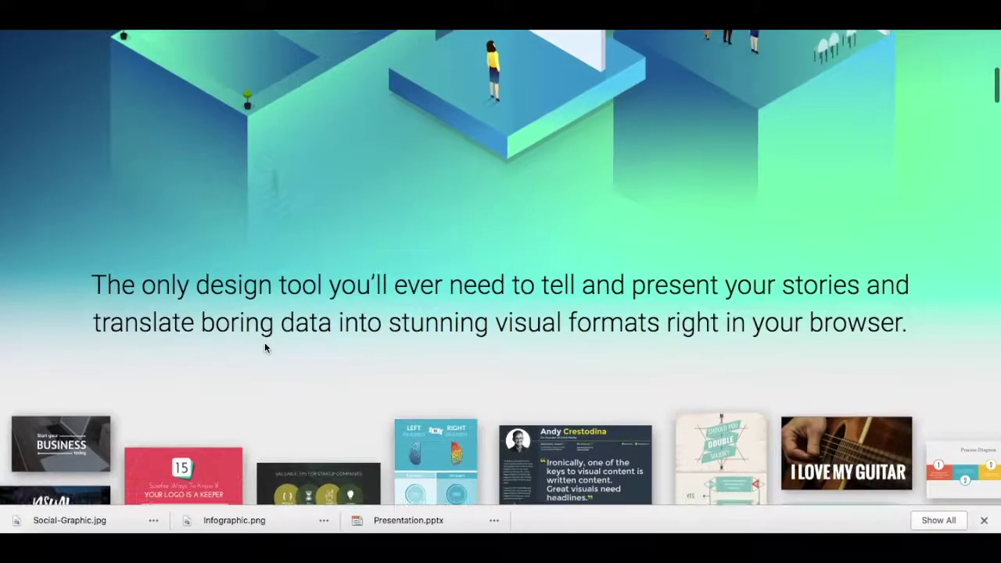
scroll(264, 348, "down", 4)
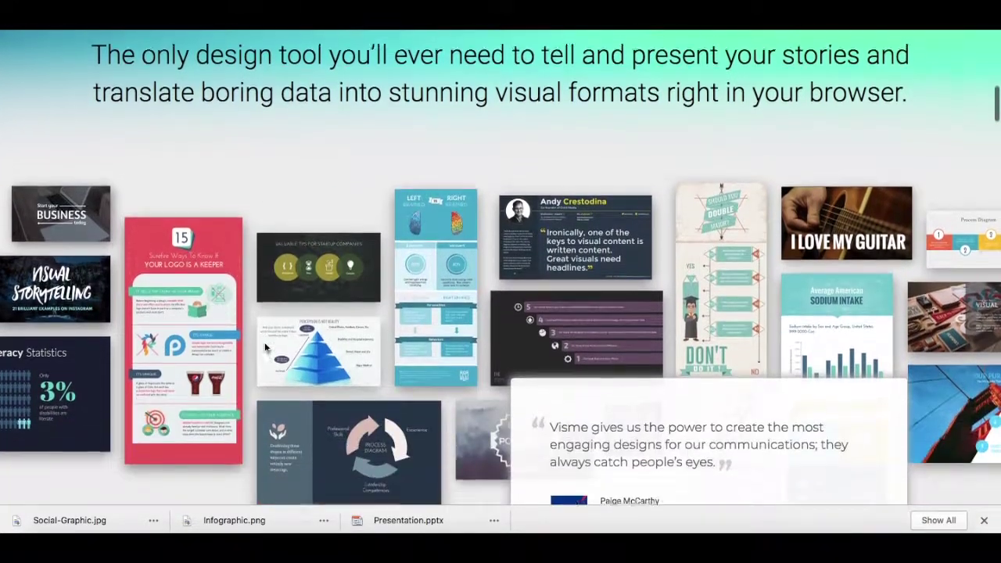
scroll(264, 348, "down", 5)
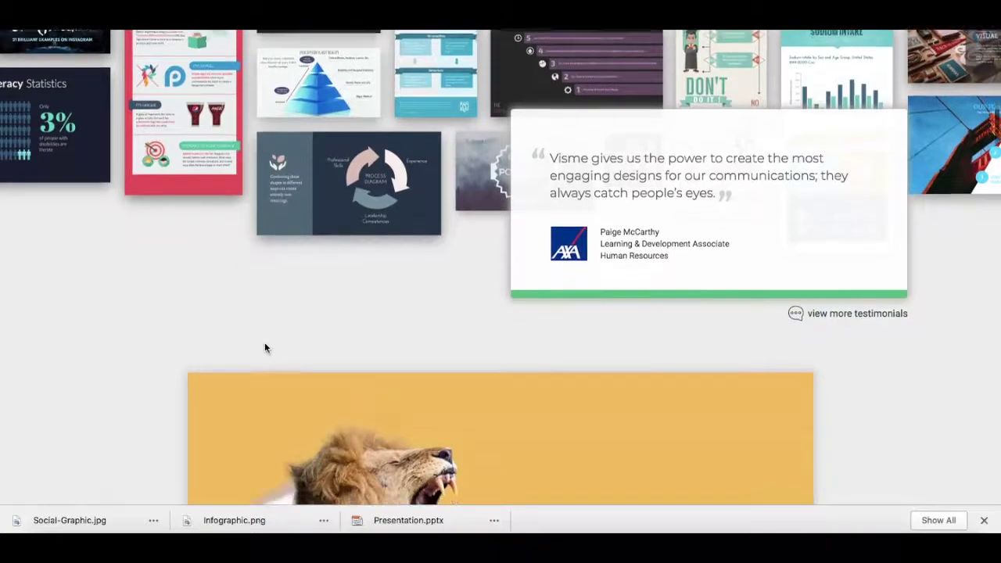
scroll(265, 348, "down", 5)
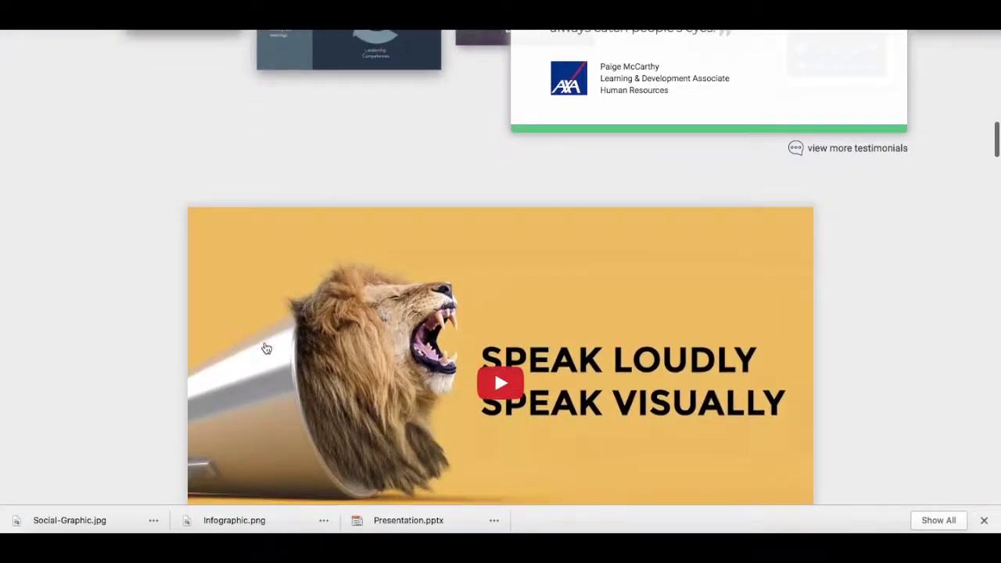
scroll(266, 348, "down", 4)
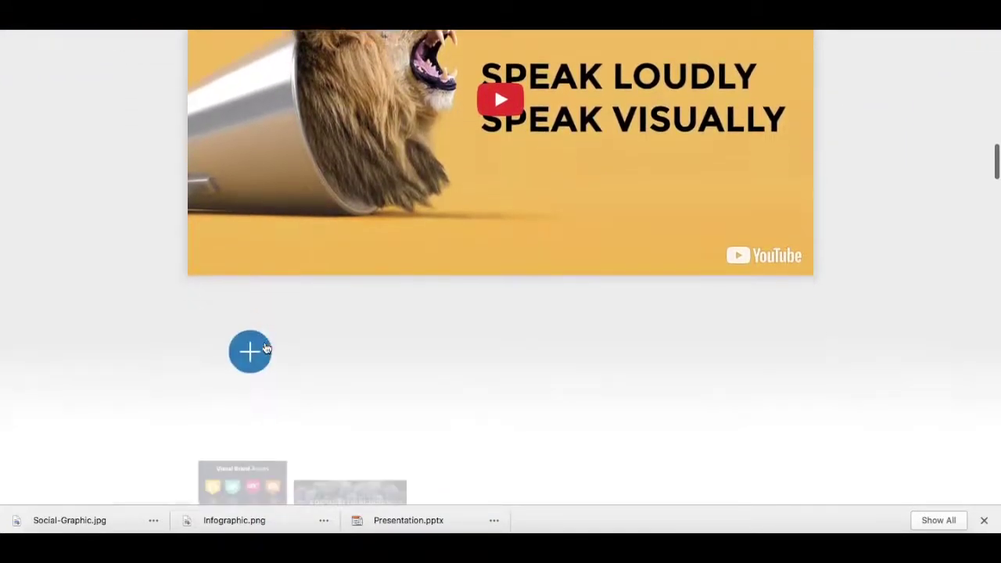
scroll(265, 348, "down", 6)
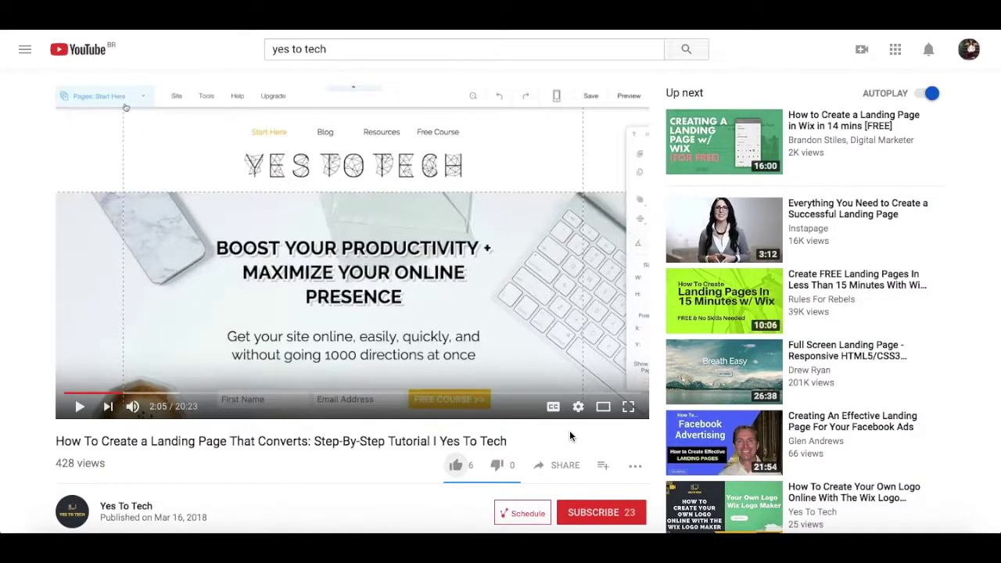
Like the Yes To Tech landing page tutorial on YouTube and open its sharing options.
left_click(456, 467)
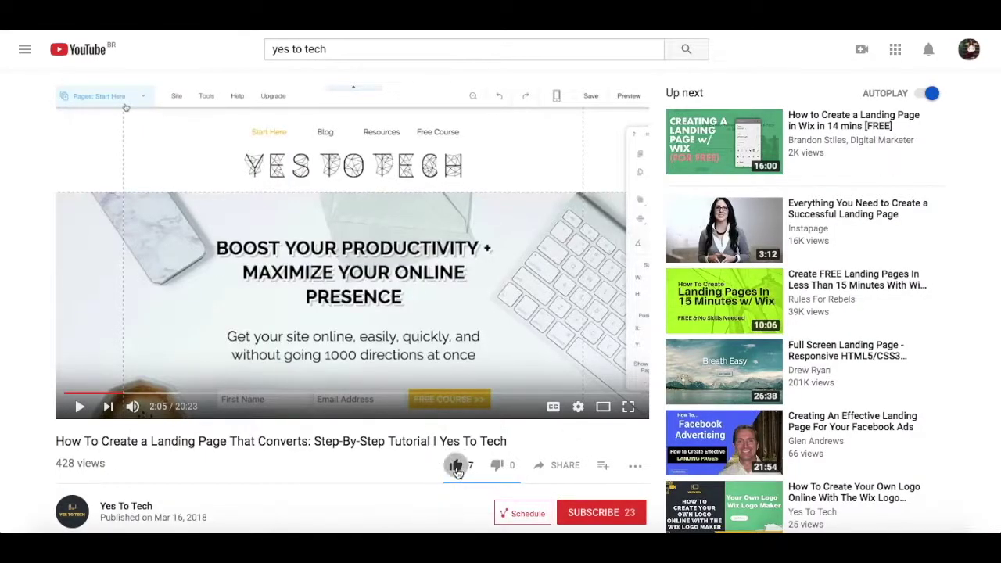
left_click(563, 467)
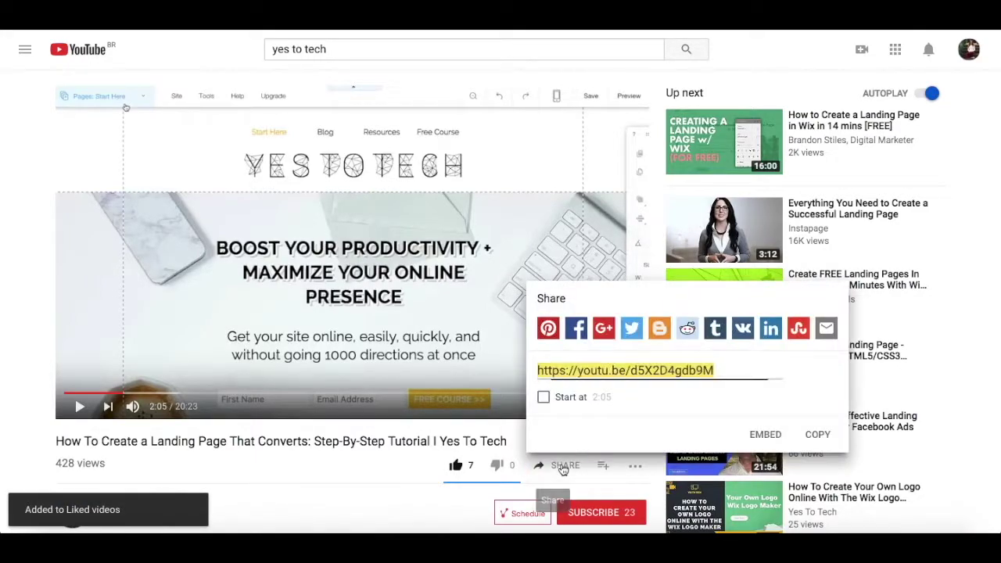
Subscribe to the Yes To Tech channel and turn on all notifications.
left_click(594, 512)
left_click(640, 513)
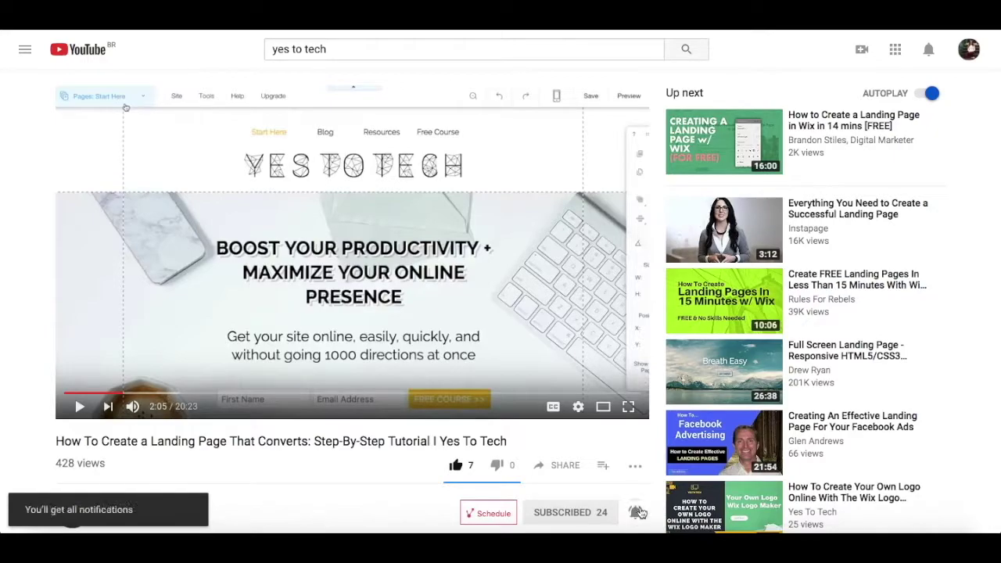